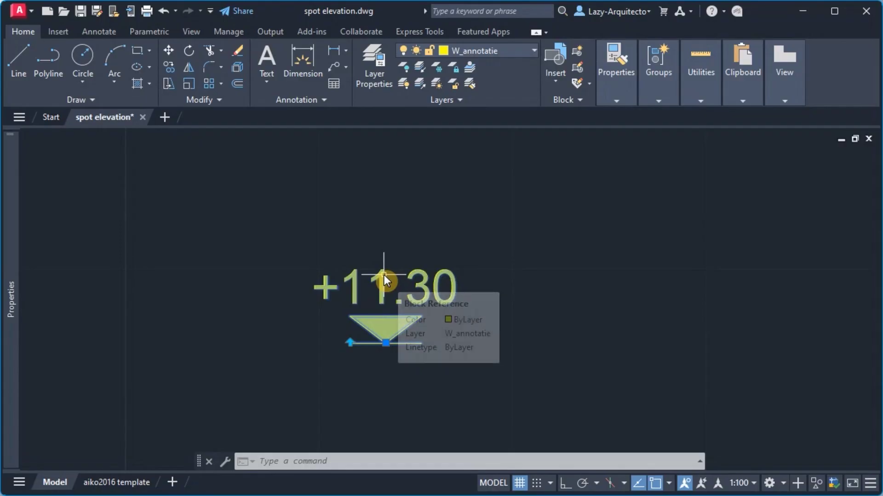
Open the spot elevation block in the Block Editor from its right-click menu.
right_click(384, 275)
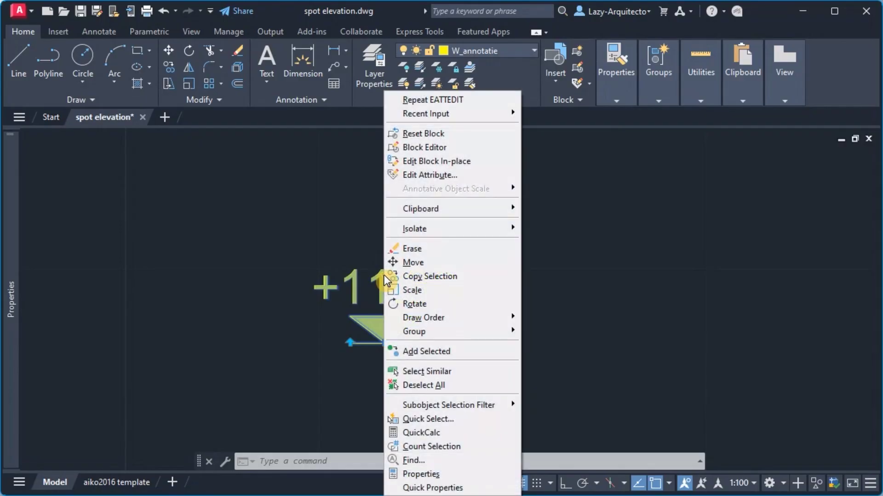
left_click(443, 150)
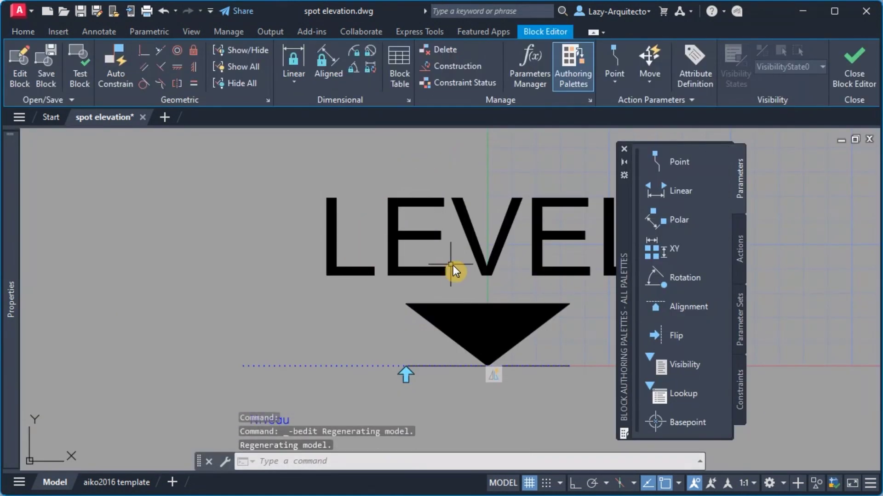
middle_click_drag(455, 270, 385, 294)
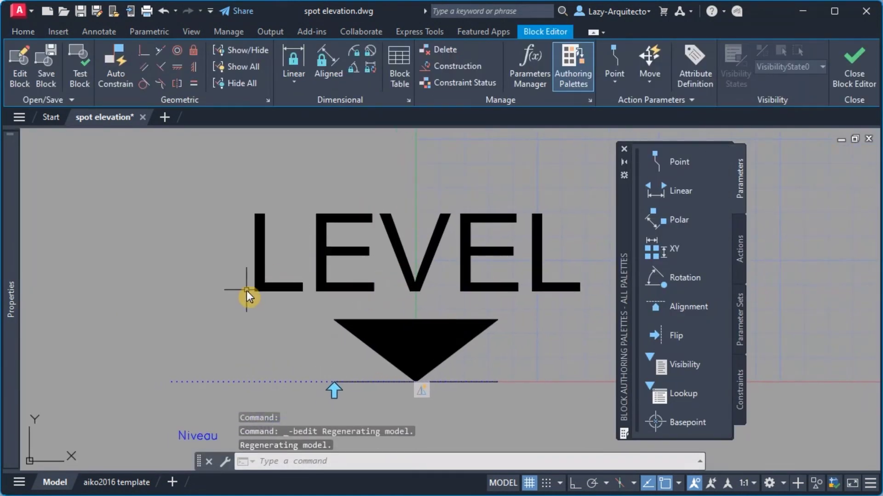
scroll(247, 297, "down", 2)
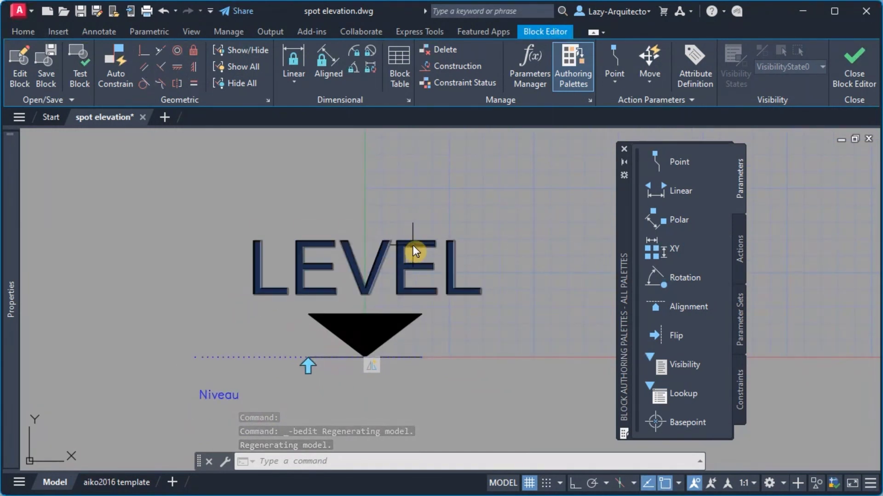
middle_click_drag(412, 244, 457, 233)
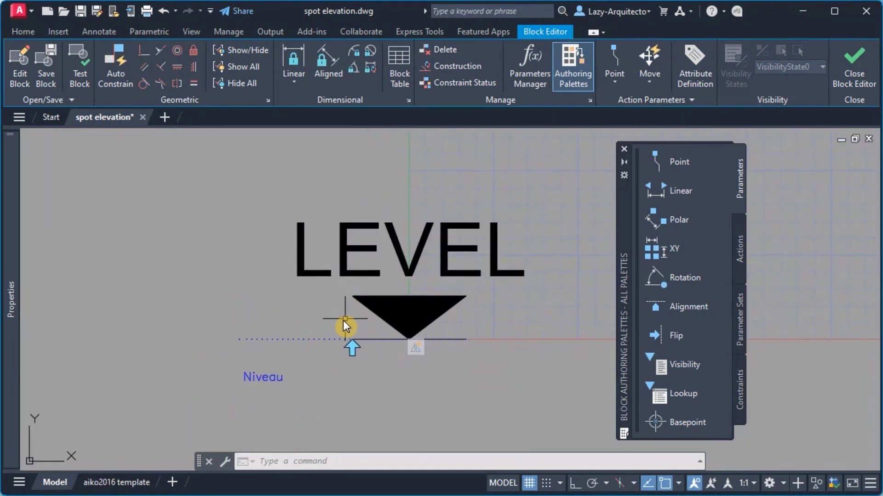
scroll(341, 321, "down", 2)
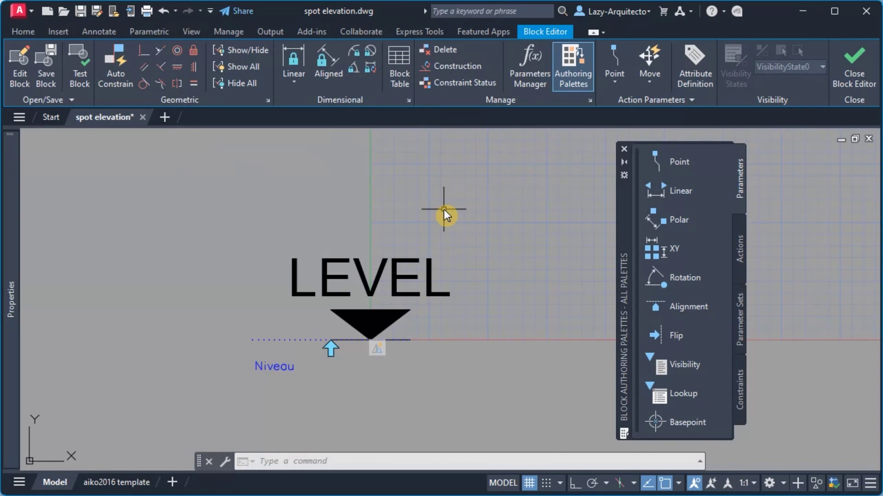
middle_click_drag(509, 216, 465, 212)
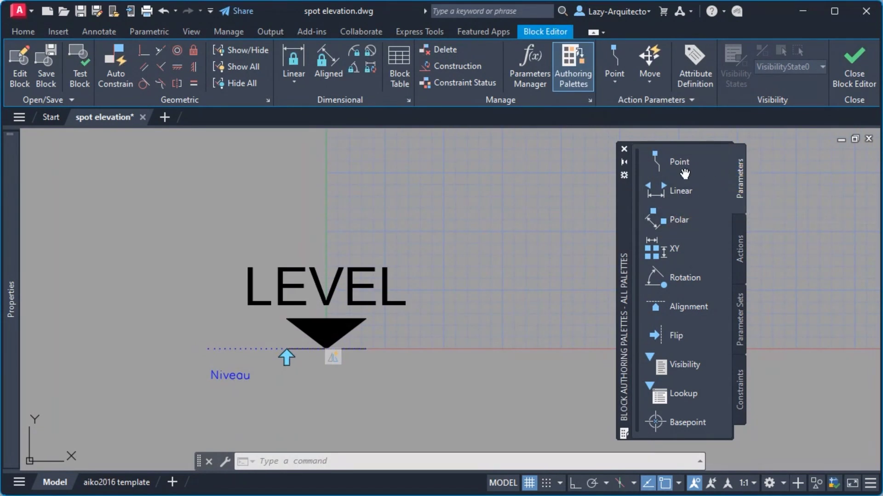
Add horizontal linear parameter Distance1 from the triangle tip rightward, label above the LEVEL text.
left_click(667, 192)
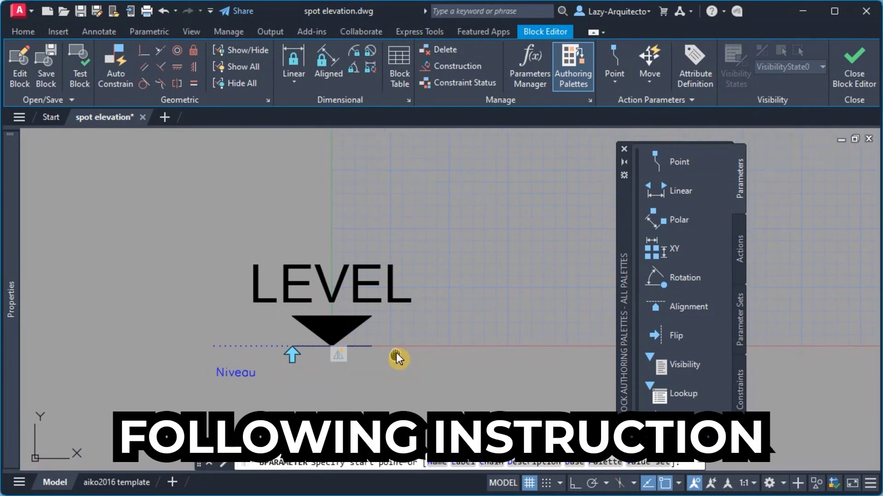
middle_click_drag(400, 357, 419, 349)
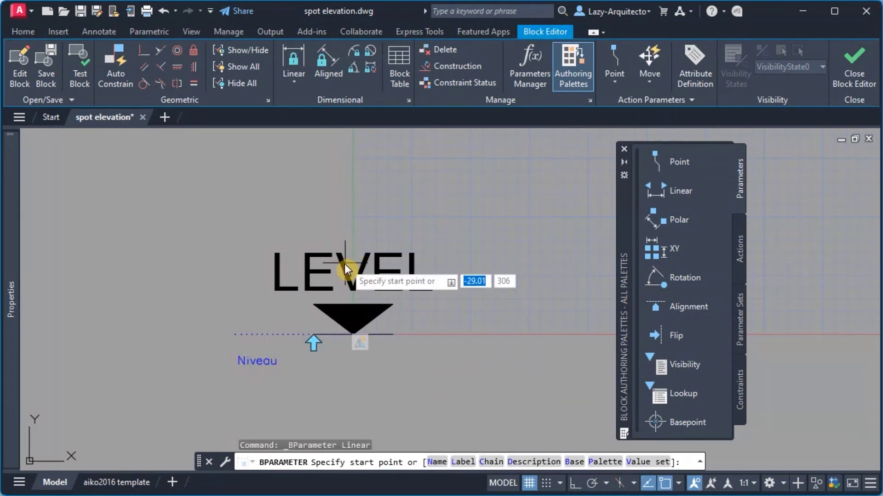
left_click(355, 335)
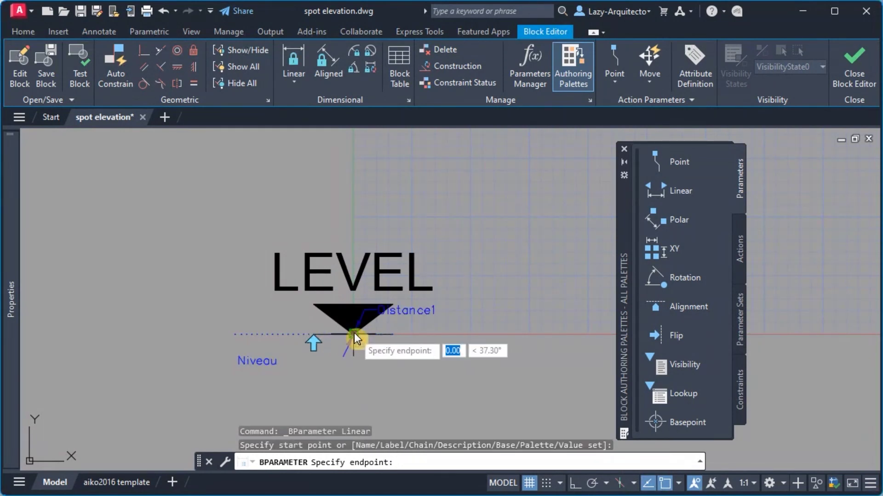
left_click(576, 484)
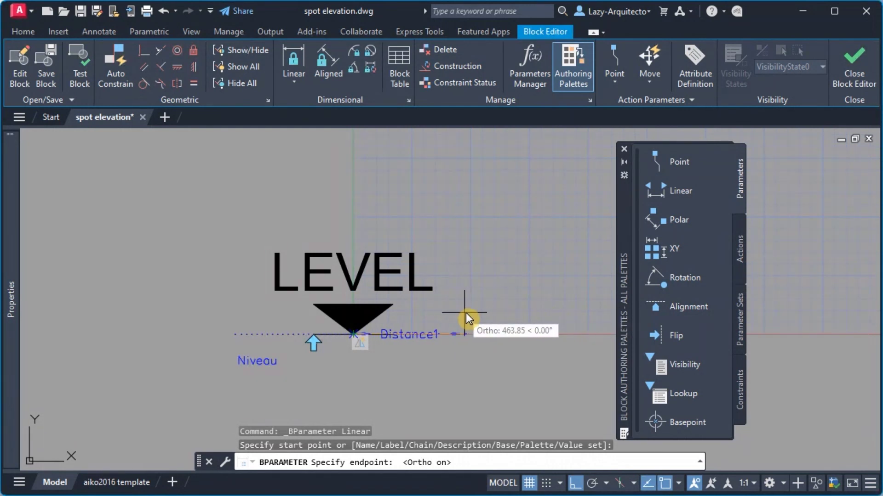
left_click(512, 313)
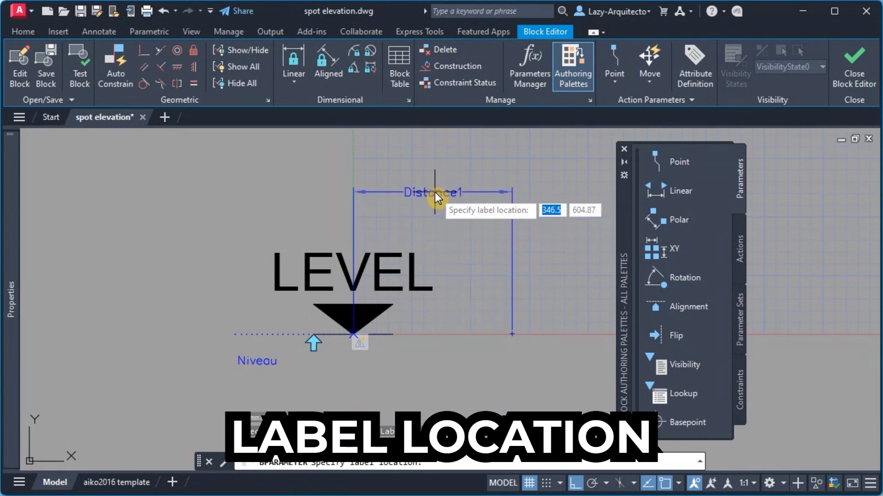
left_click(418, 198)
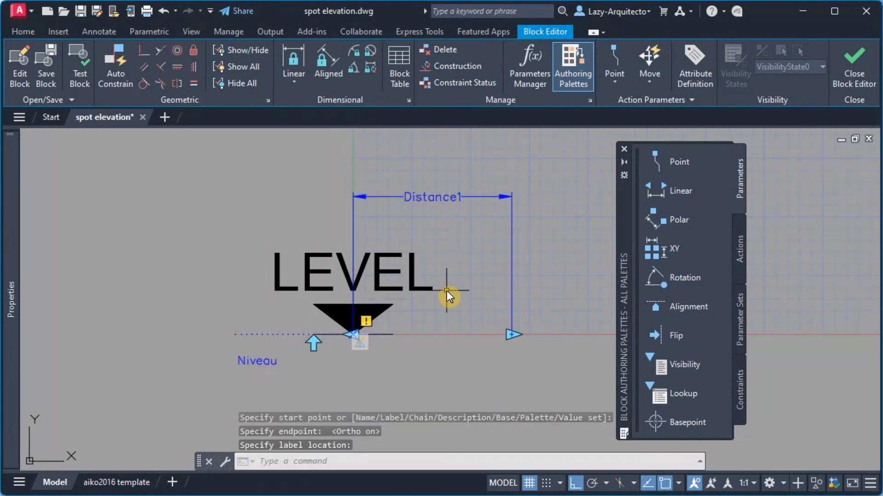
scroll(446, 290, "down", 1)
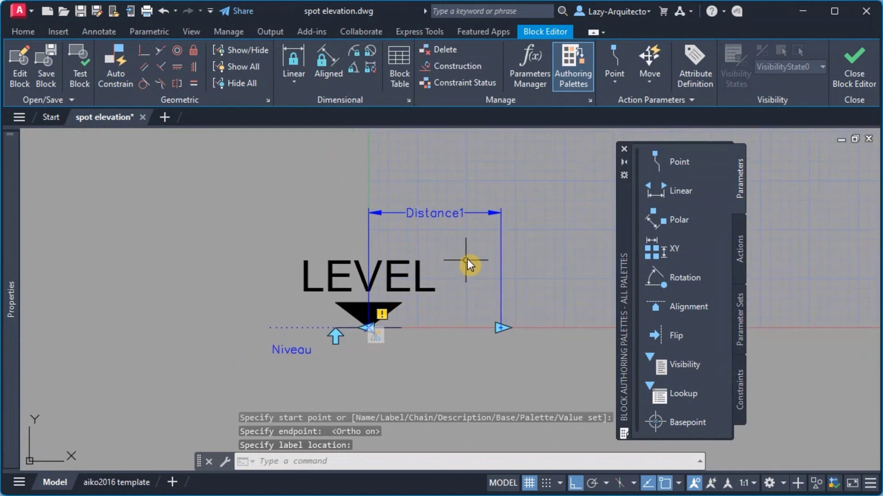
Set Distance1's Number of Grips to 0 in the Properties palette.
mouse_move(467, 259)
middle_mouse_down()
mouse_move(460, 291)
mouse_move(475, 253)
middle_mouse_up()
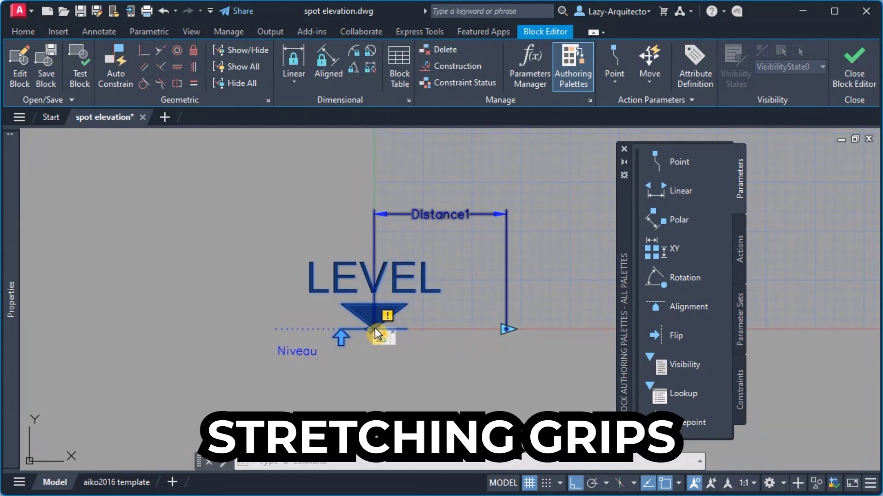
left_click(466, 229)
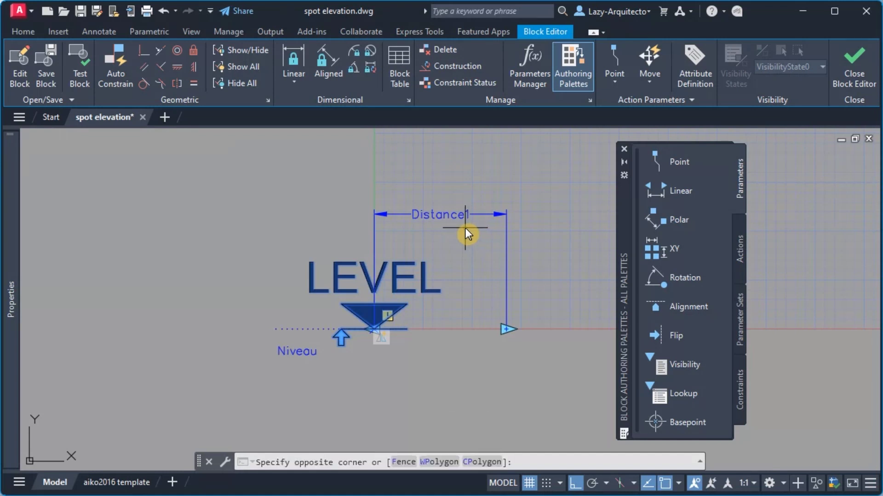
left_click(434, 170)
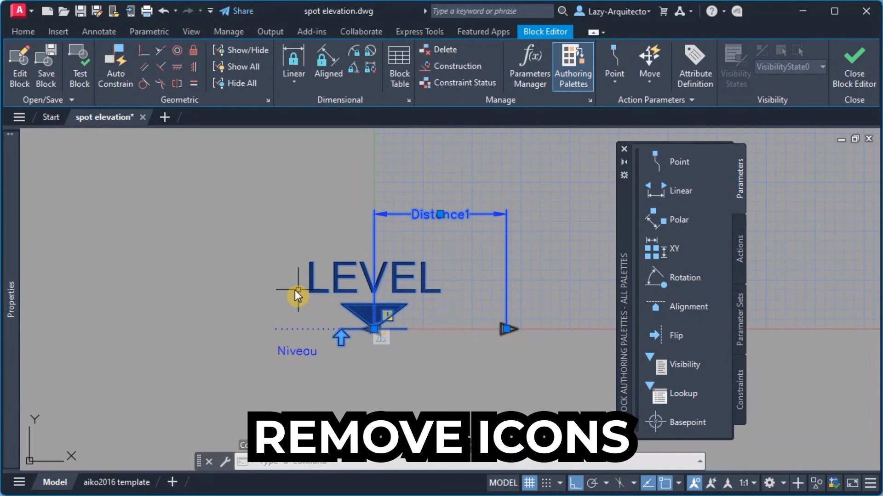
mouse_move(14, 253)
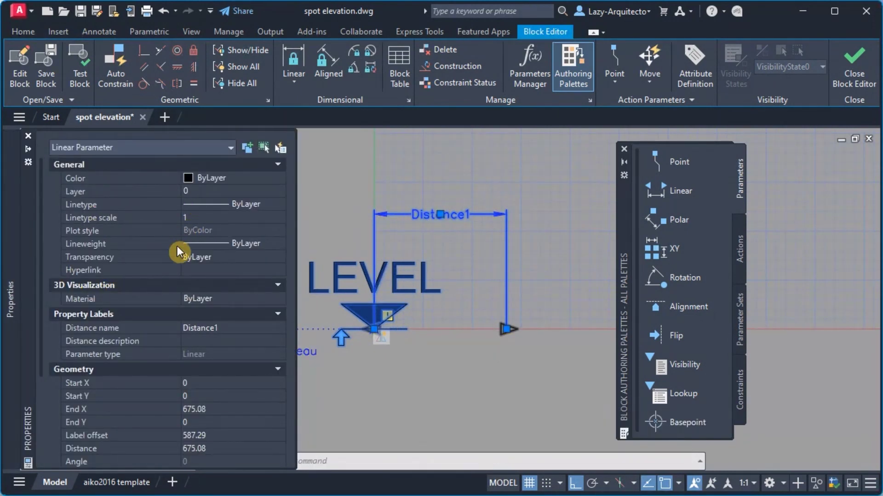
scroll(165, 353, "down", 3)
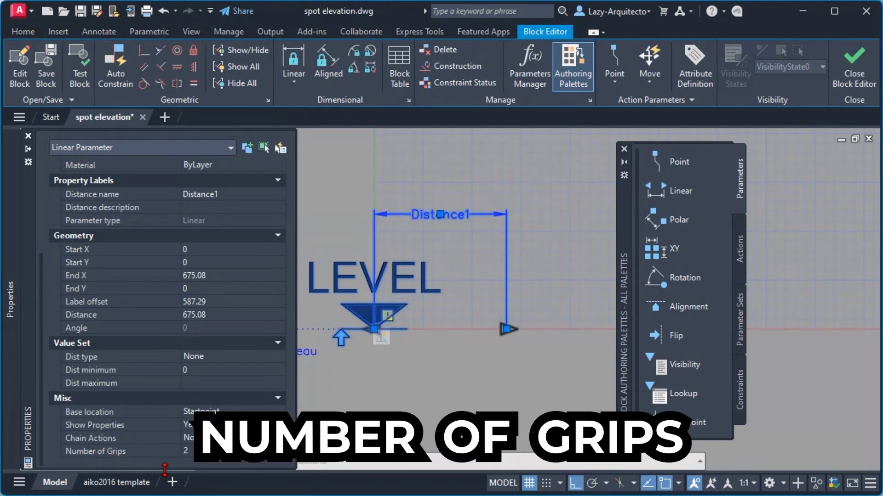
left_click(205, 451)
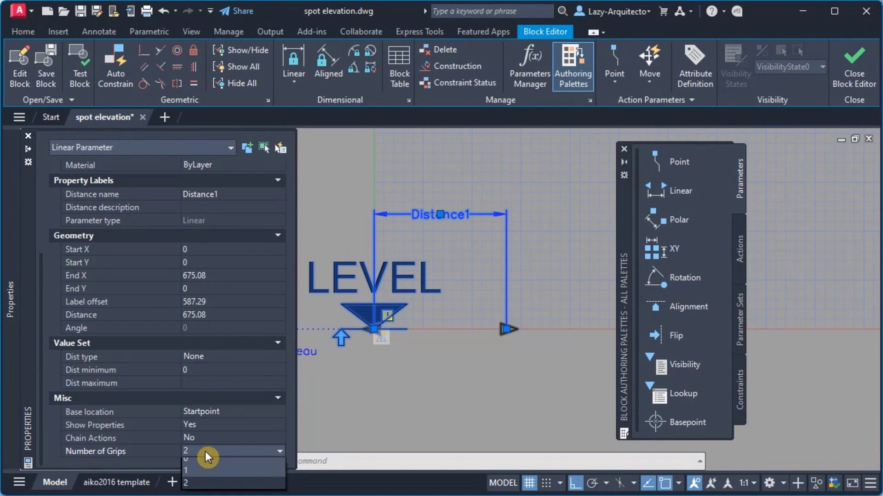
left_click(205, 451)
left_click(208, 463)
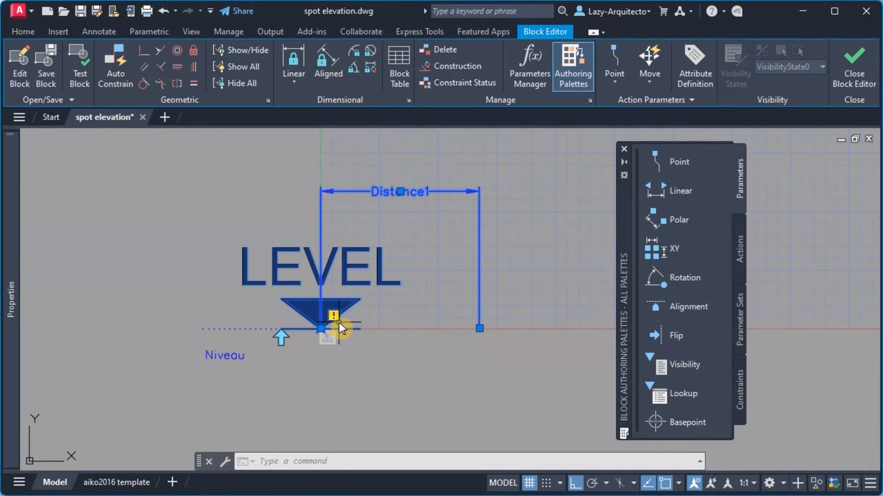
scroll(331, 324, "up", 1)
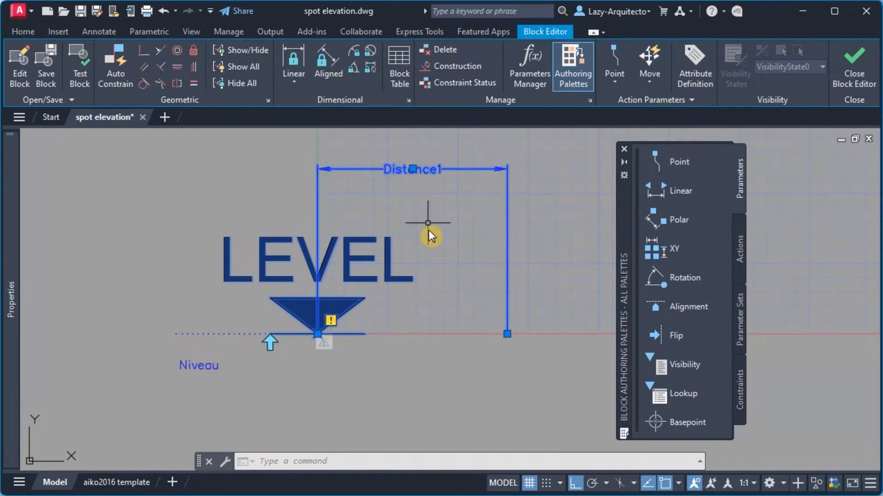
mouse_move(429, 247)
middle_mouse_down()
mouse_move(420, 274)
mouse_move(427, 298)
mouse_move(430, 262)
middle_mouse_up()
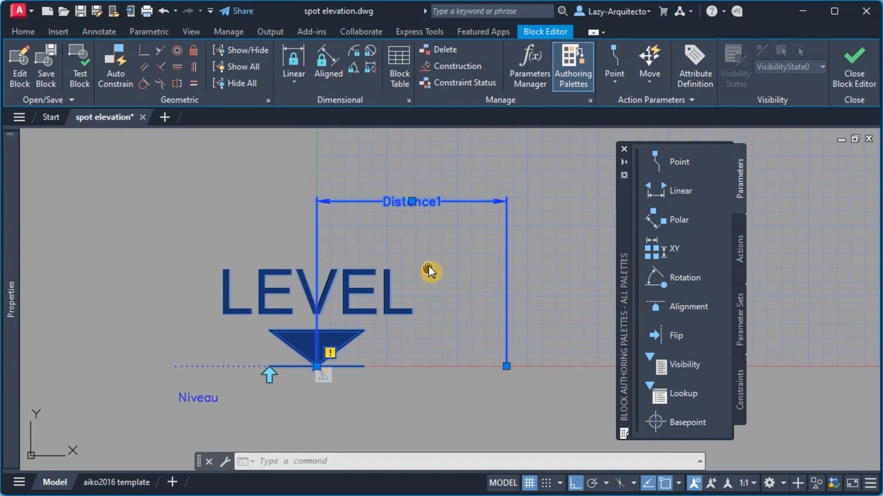
Add a Scale action on Distance1 covering all seven LEVEL symbol objects.
left_click(741, 248)
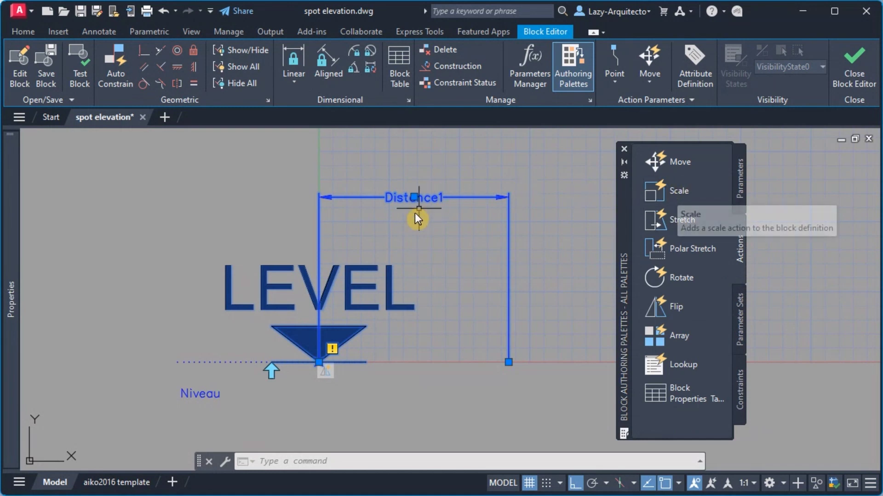
scroll(460, 285, "down", 1)
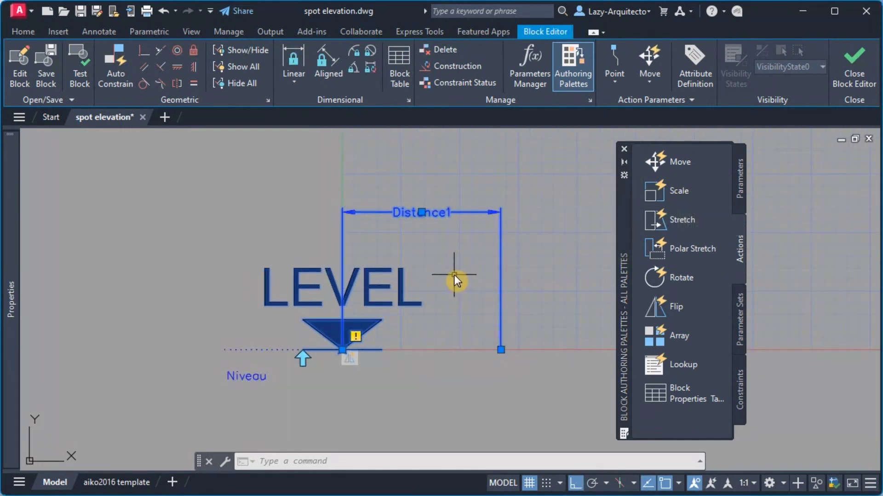
middle_click_drag(455, 275, 462, 280)
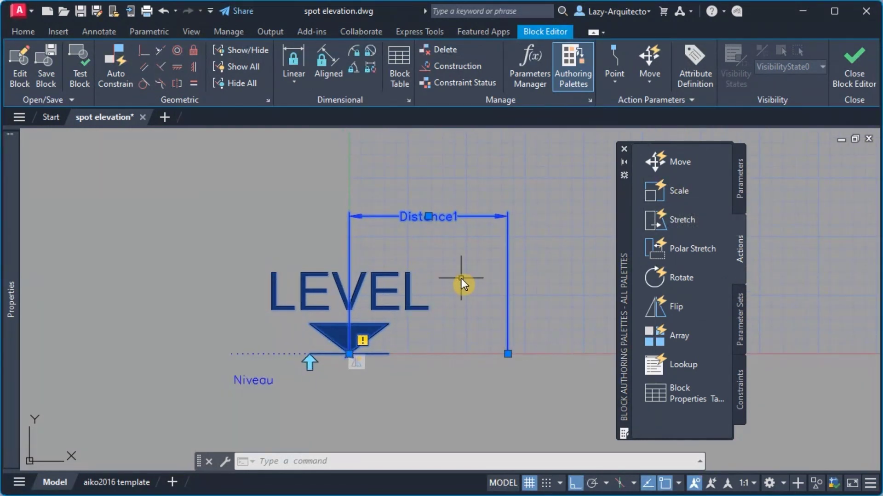
left_click(672, 198)
scroll(426, 260, "down", 2)
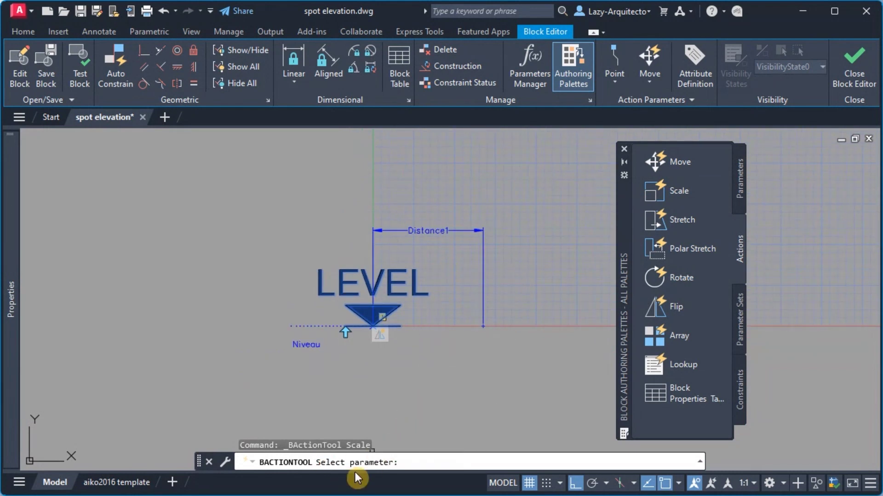
left_click(434, 230)
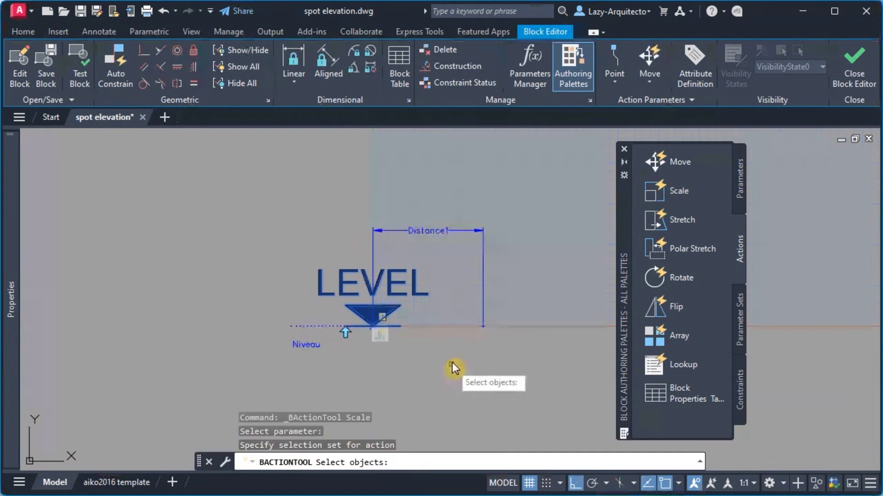
left_click(520, 375)
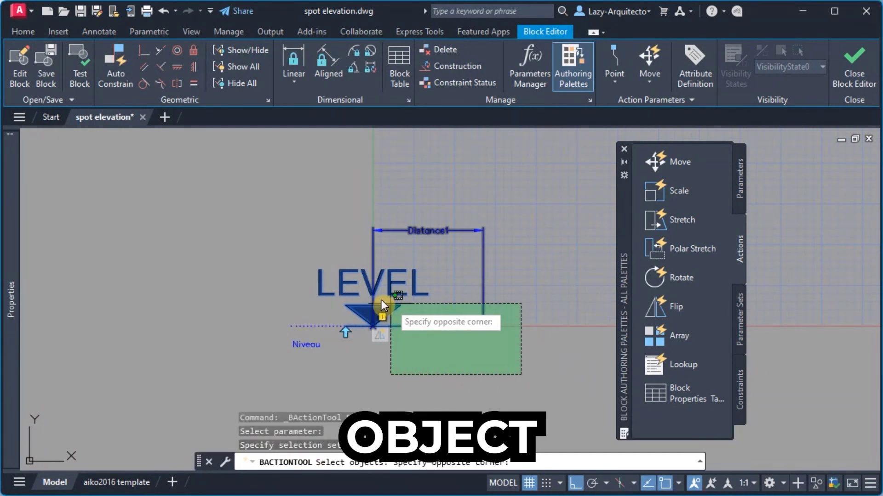
left_click(246, 173)
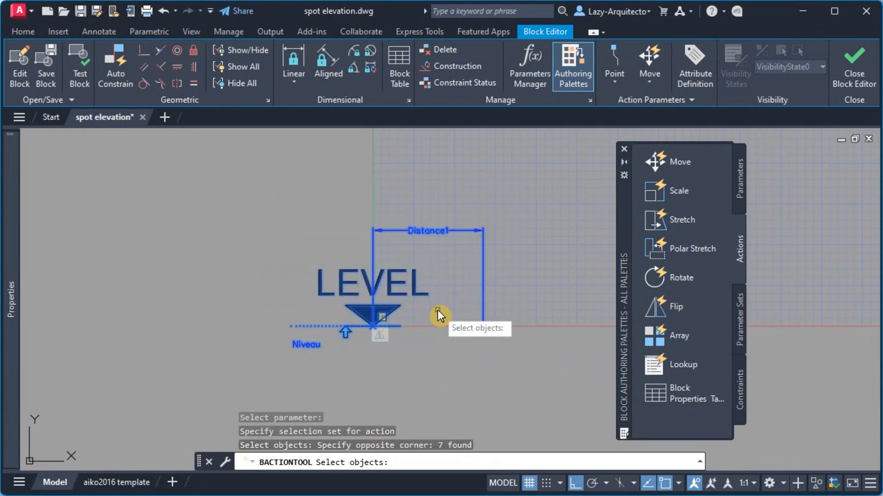
key("Return")
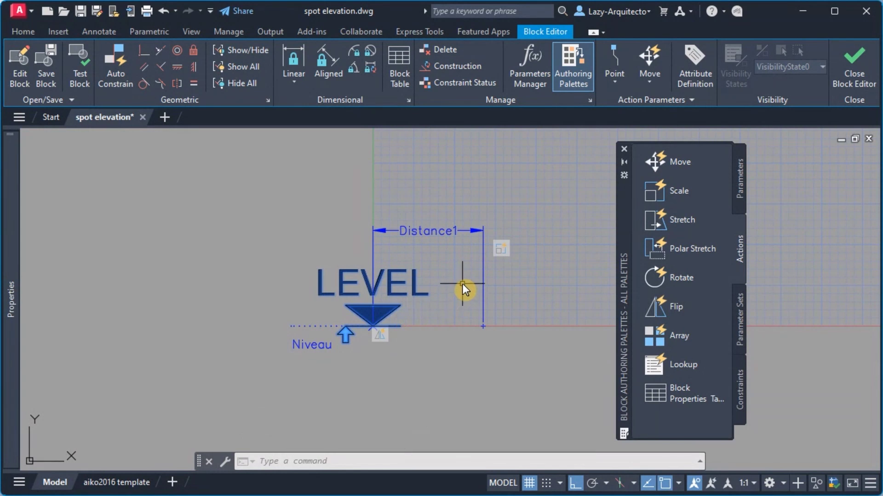
middle_click_drag(462, 284, 465, 298)
scroll(465, 298, "up", 1)
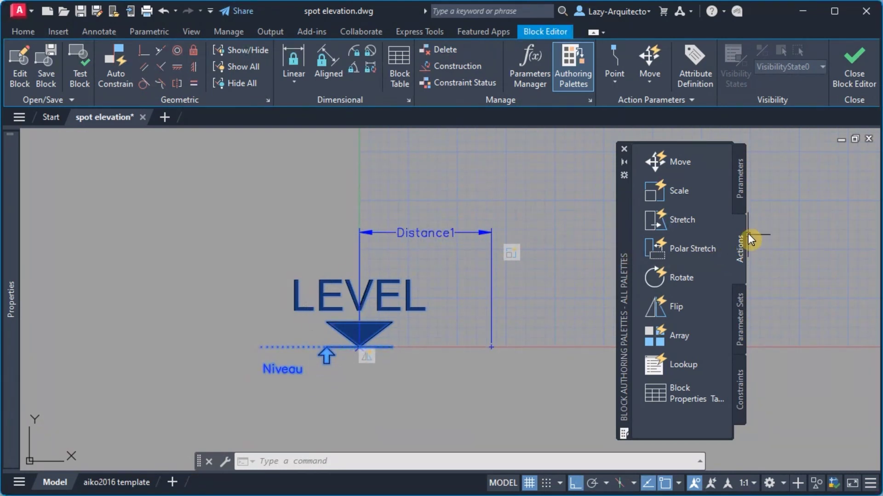
Switch the Block Authoring Palettes back to the Parameters list.
left_click(742, 186)
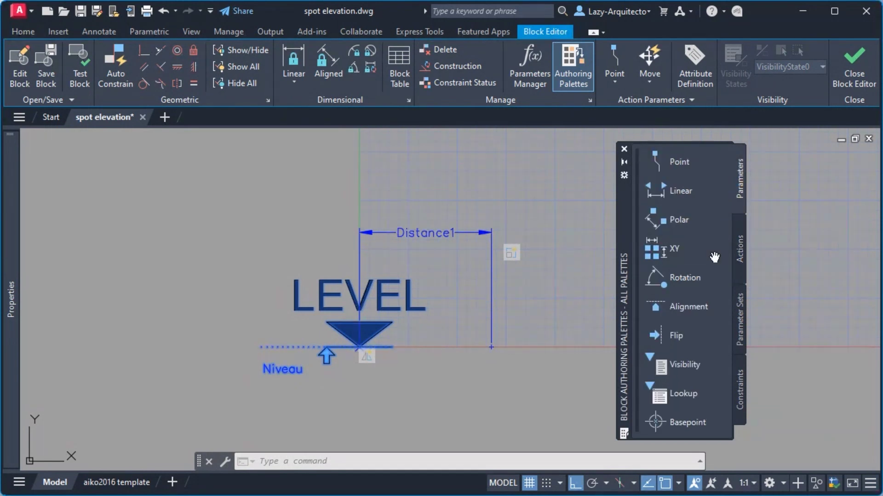
left_click(670, 361)
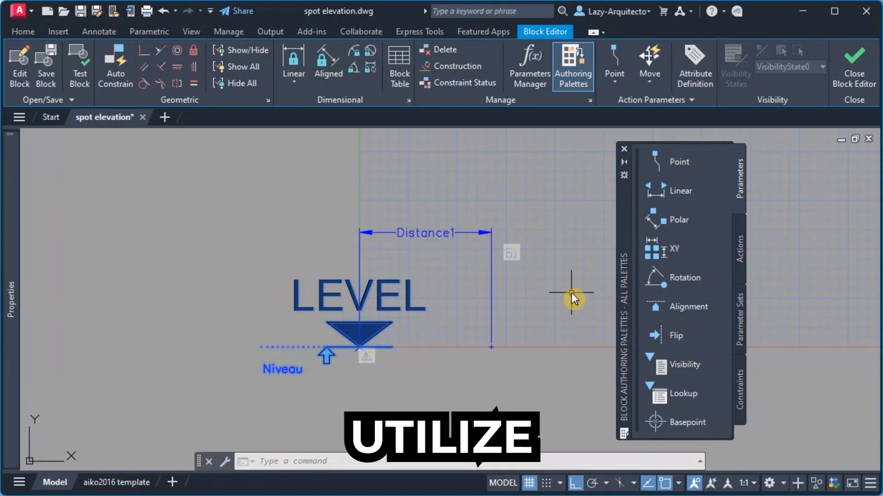
Place a Lookup parameter, Lookup1, just right of the LEVEL text.
left_click(746, 182)
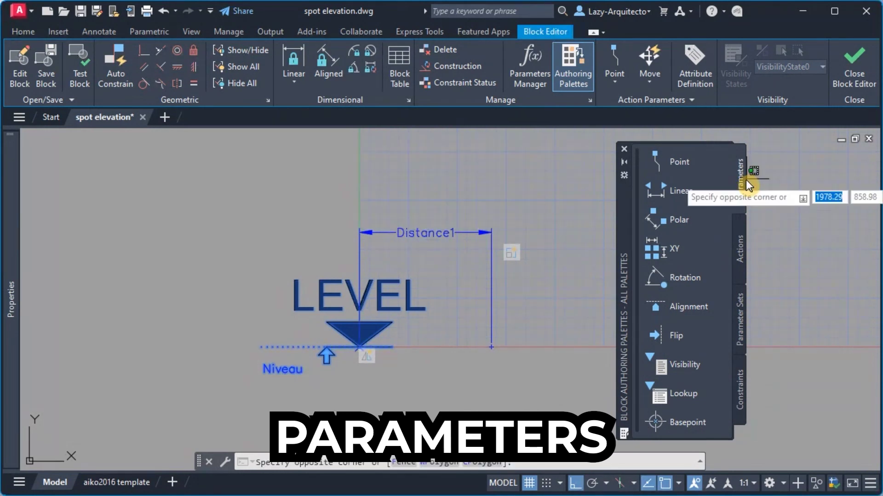
left_click(679, 393)
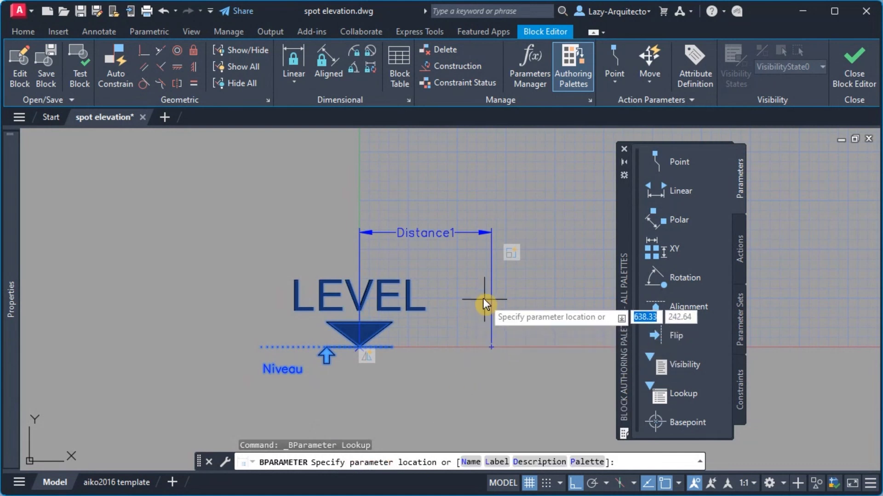
left_click(452, 291)
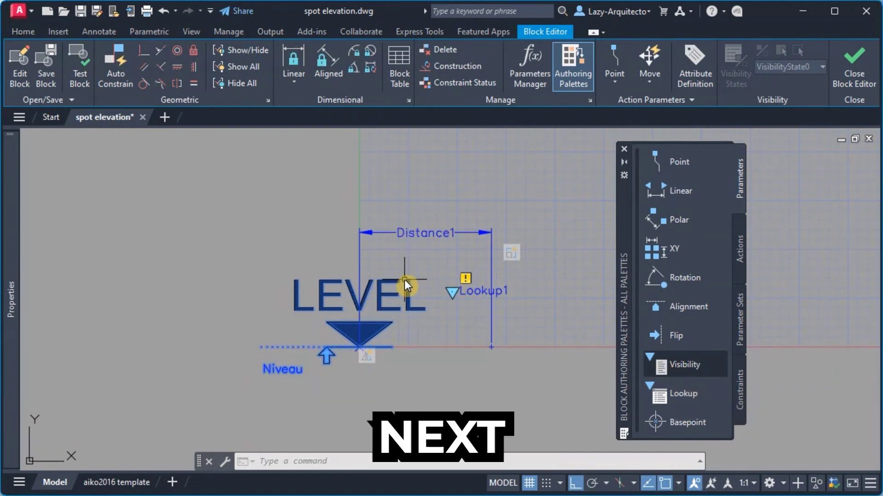
Add Lookup1 to the Scale action's selection set via Modify Selection Set.
right_click(511, 255)
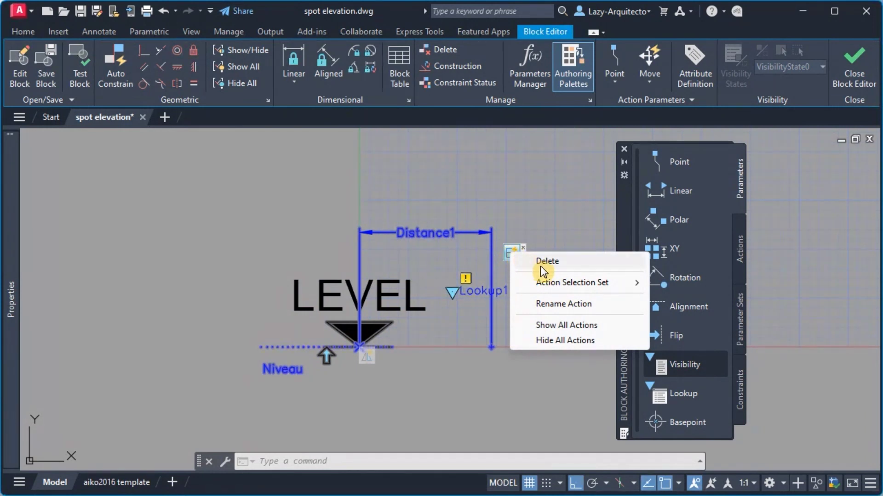
mouse_move(548, 283)
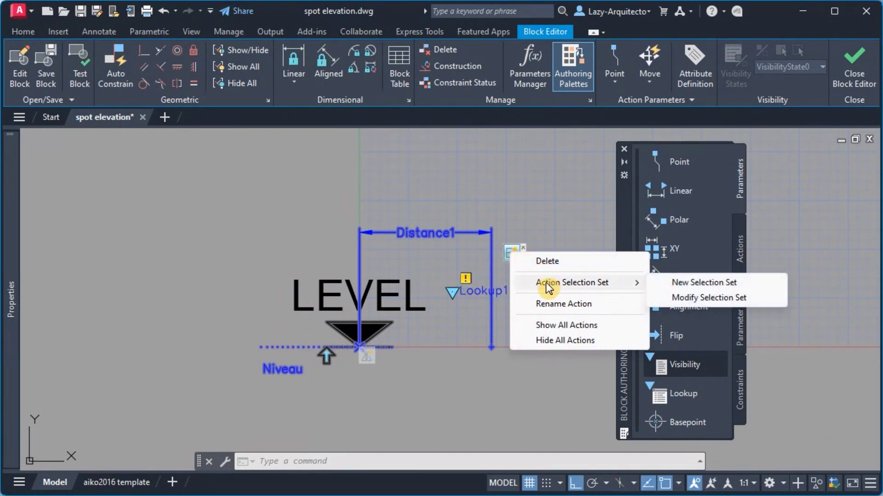
left_click(704, 298)
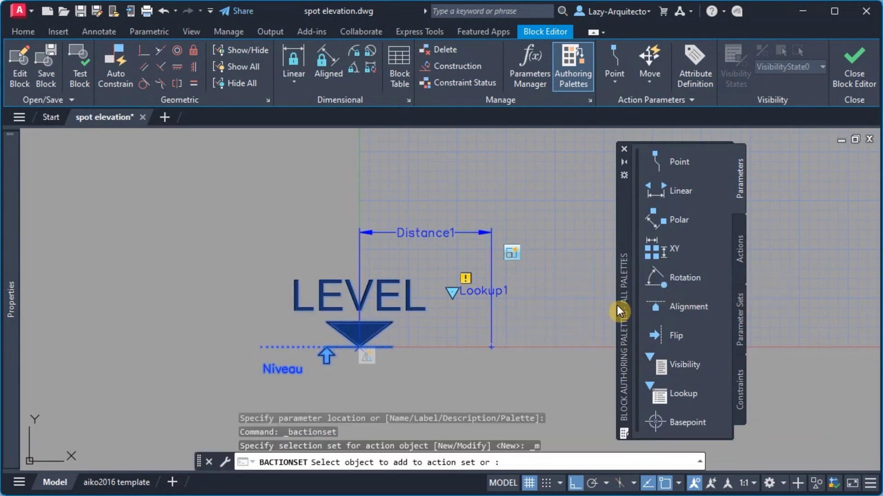
middle_click_drag(512, 310, 429, 277)
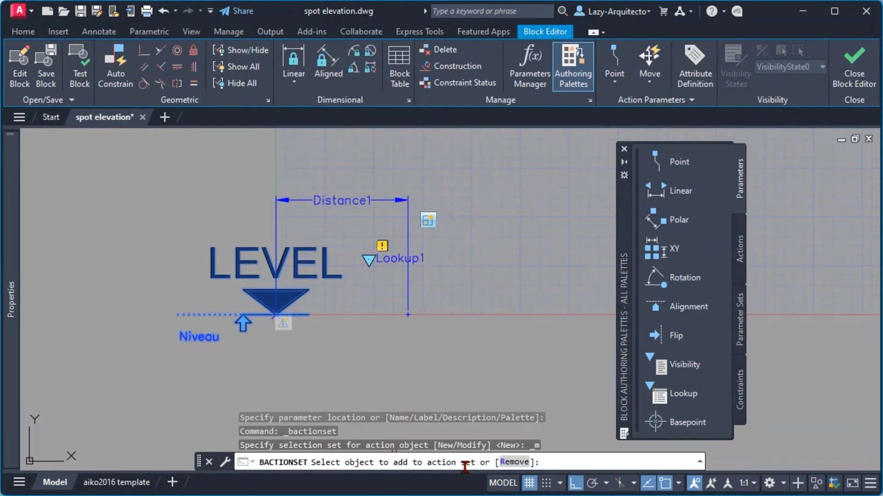
left_click(391, 265)
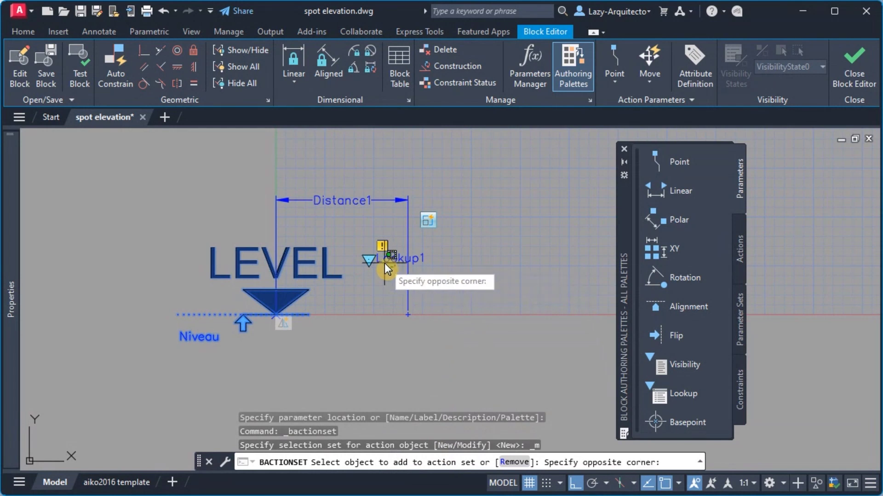
left_click(361, 235)
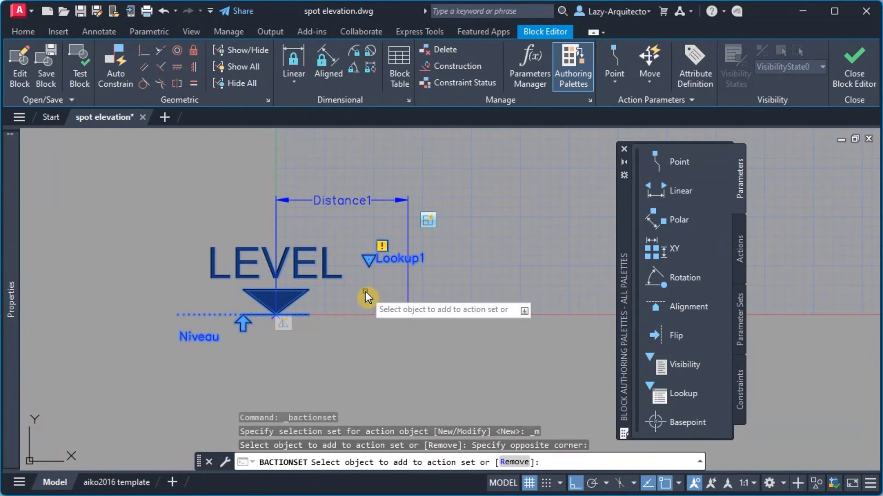
key("Return")
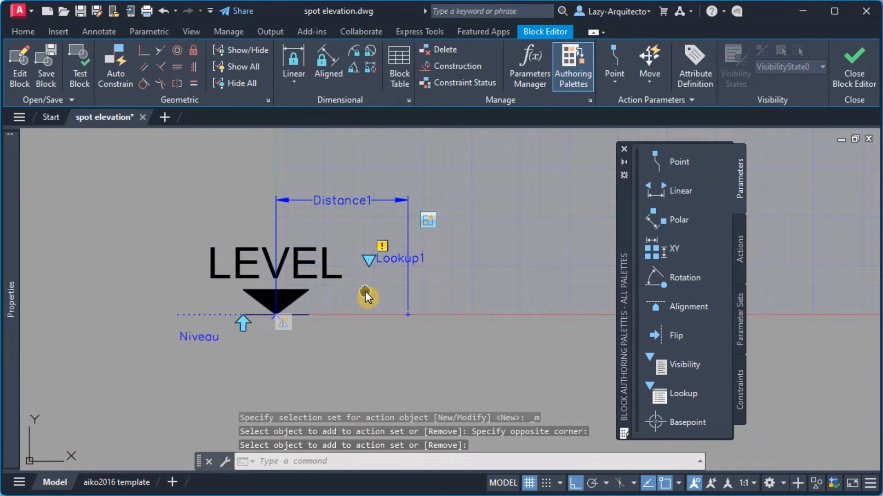
middle_click_drag(365, 292, 387, 306)
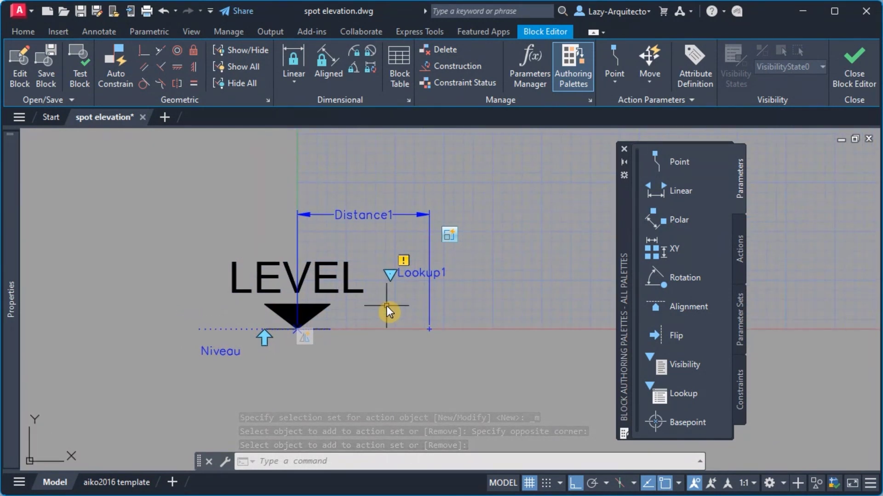
left_click(397, 255)
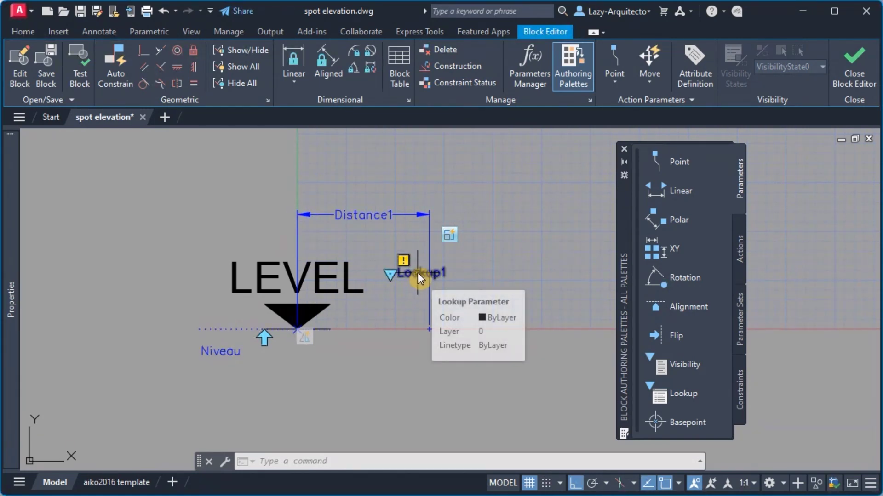
Open Lookup1's lookup table and choose Distance1 as an input property.
double_click(417, 272)
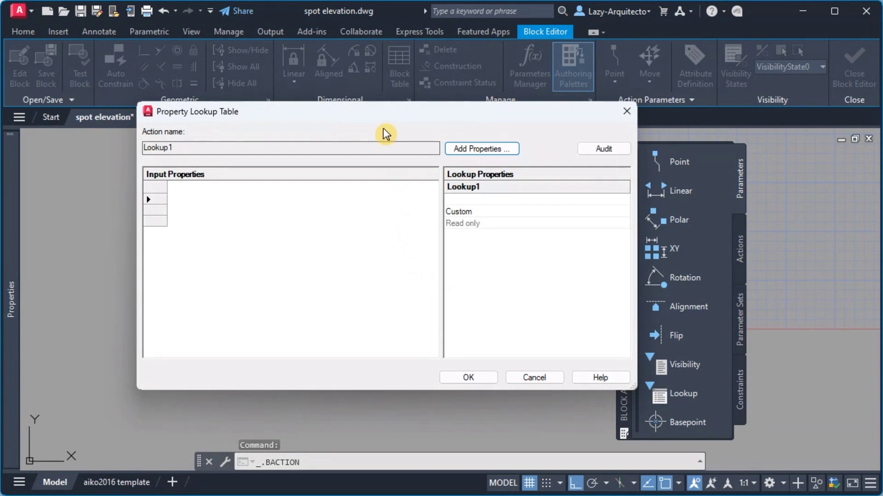
left_click_drag(381, 110, 442, 170)
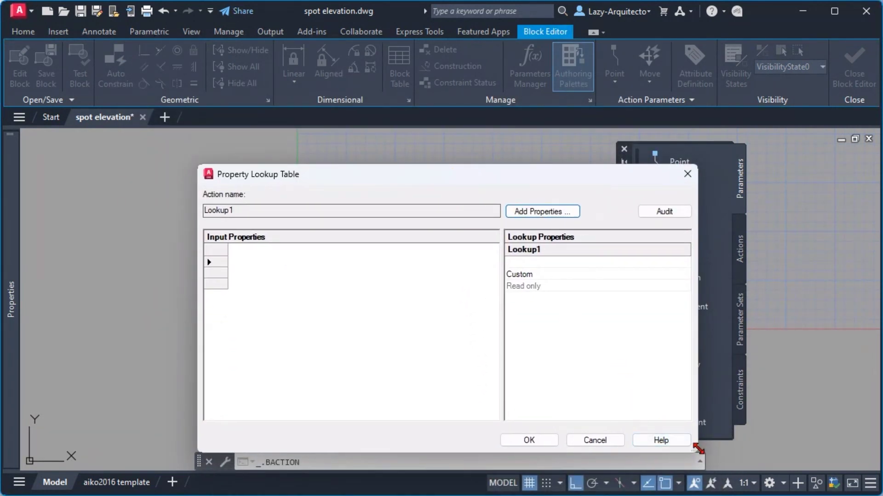
left_click_drag(694, 448, 567, 417)
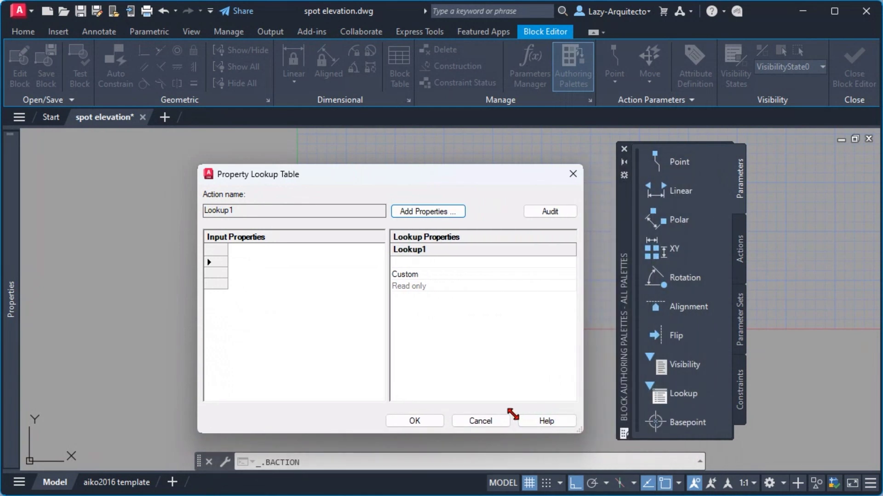
left_click_drag(410, 177, 437, 214)
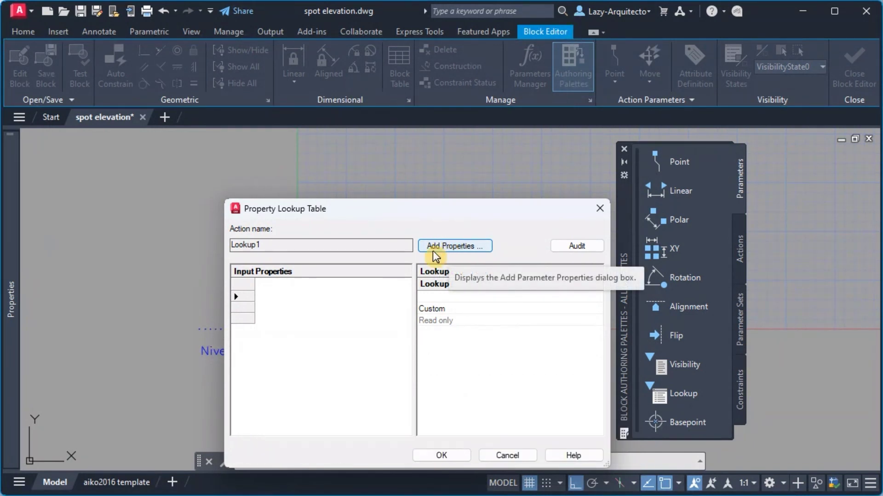
left_click(450, 246)
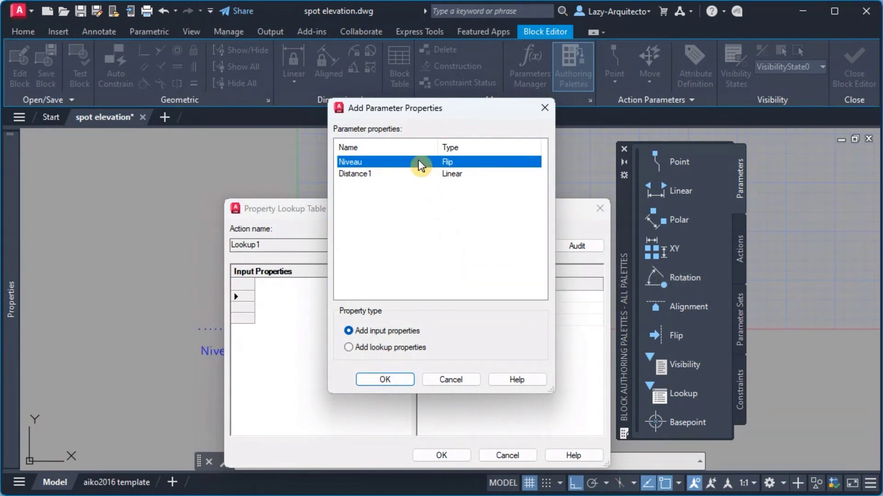
left_click_drag(417, 108, 393, 119)
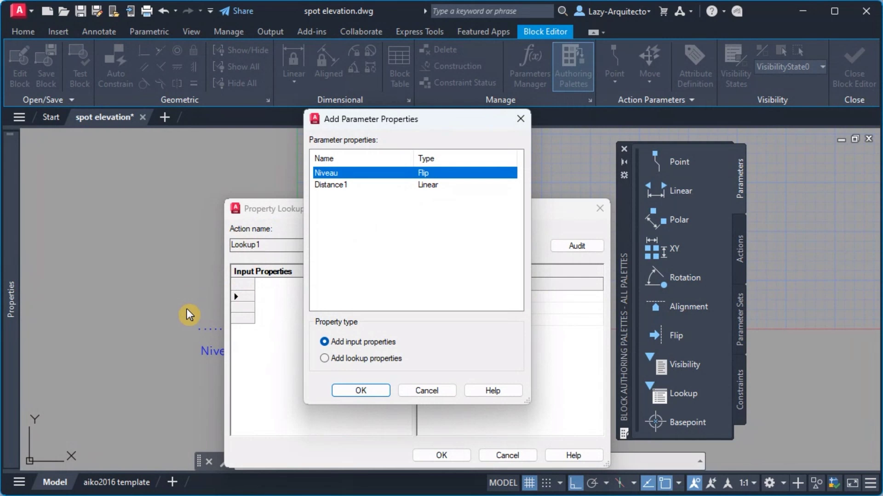
left_click(335, 186)
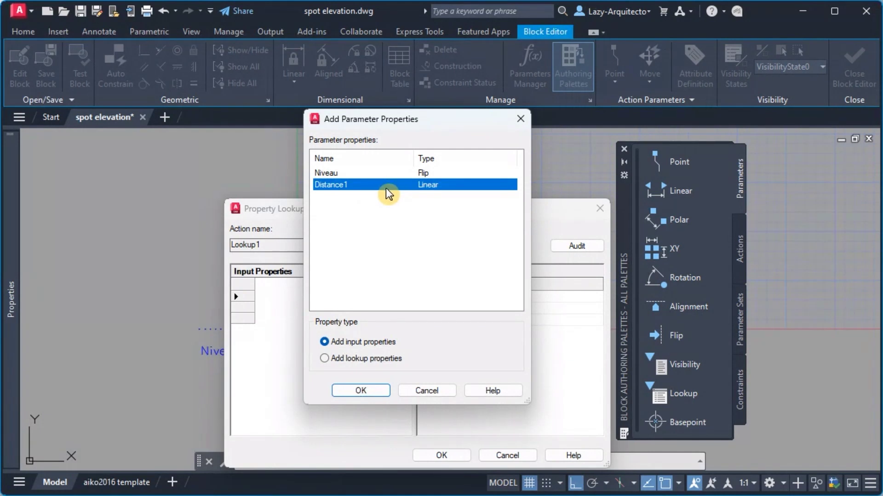
left_click(357, 390)
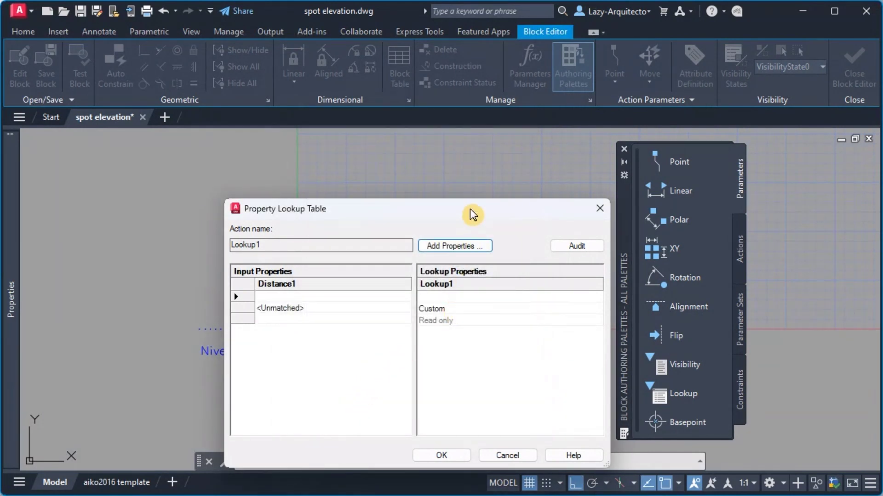
left_click_drag(470, 209, 474, 274)
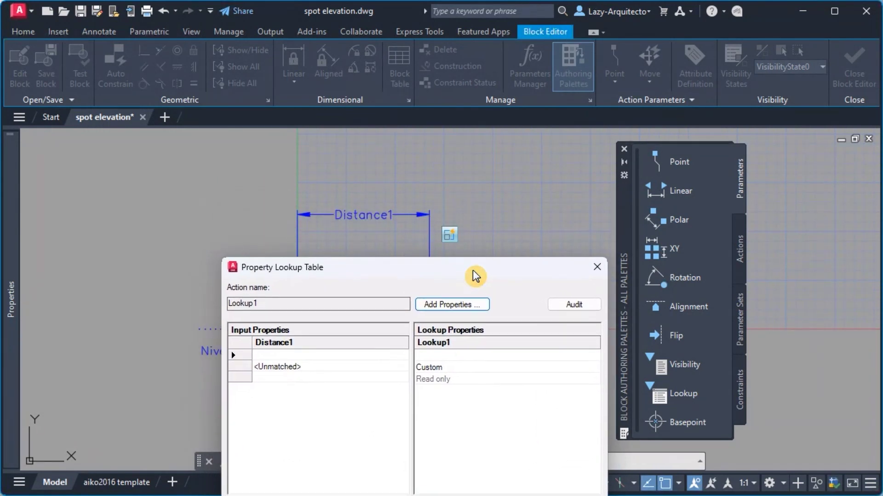
left_click(447, 355)
left_click(368, 353)
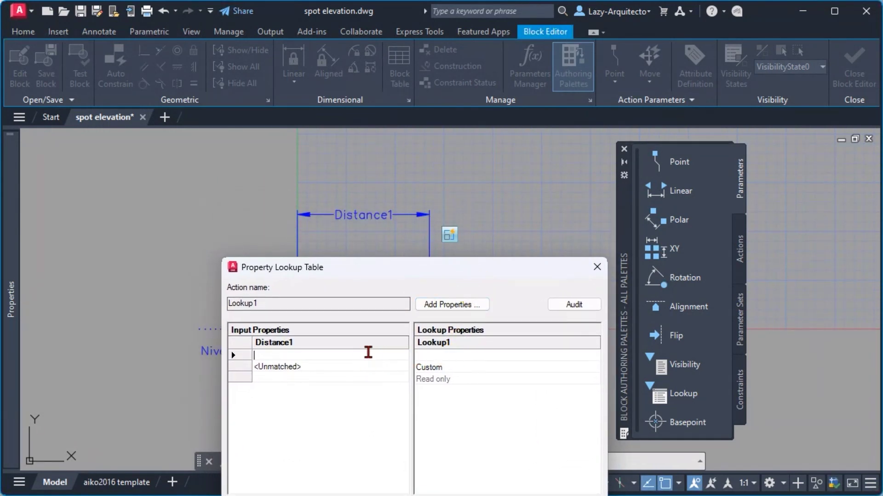
left_click(429, 357)
Move the lookup table aside to reveal the LEVEL text.
left_click_drag(402, 265, 409, 291)
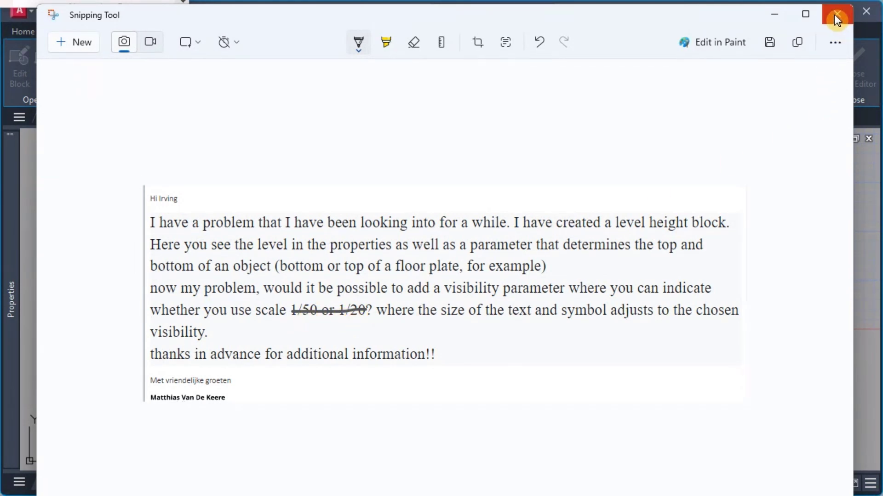
Fill the first lookup row: Lookup1 value 1:20 paired with Distance1 value 20.
left_click(771, 18)
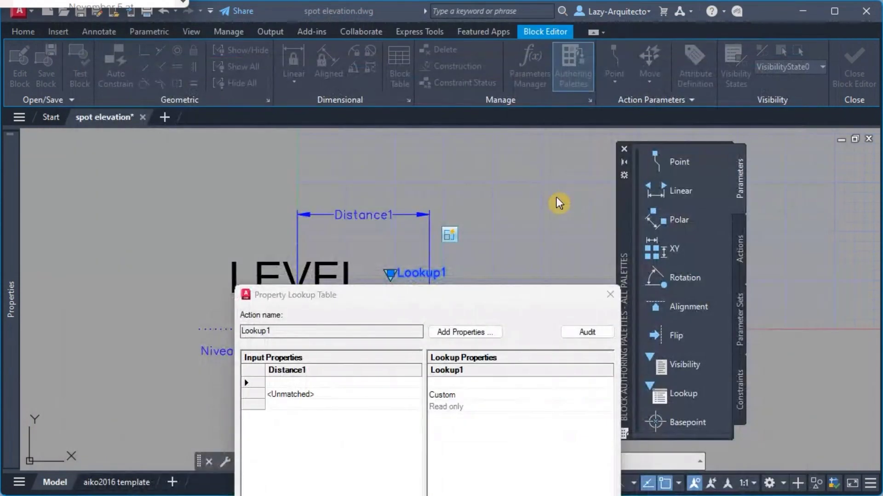
left_click(441, 379)
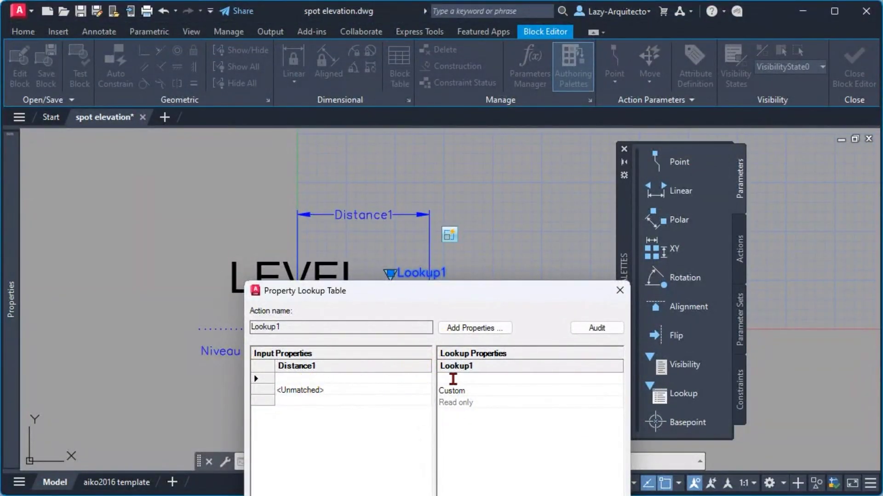
left_click(468, 377)
type("1:20")
left_click(369, 378)
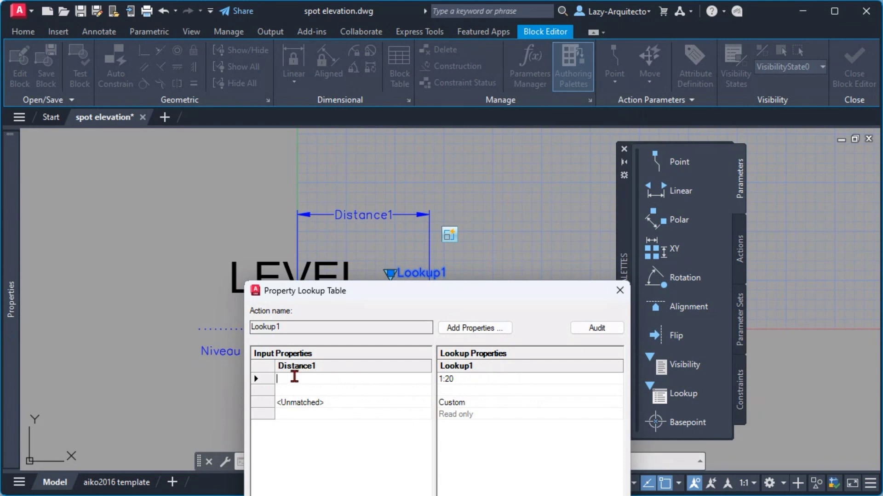
left_click(360, 218)
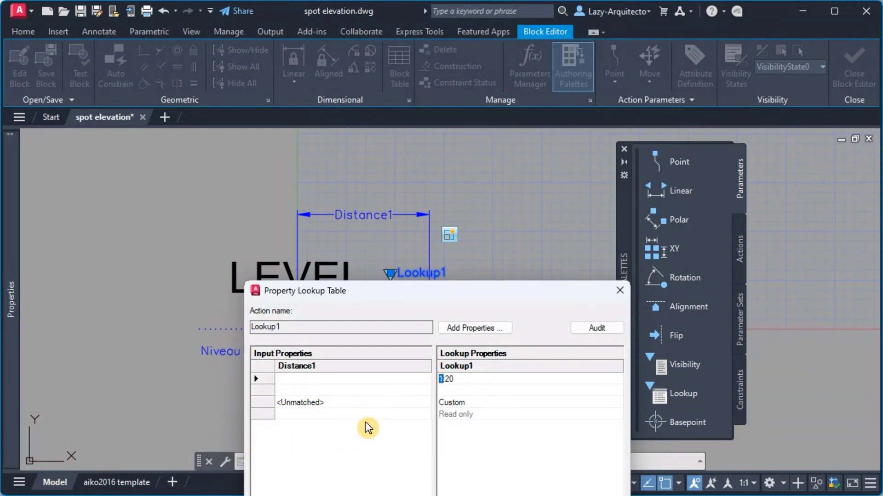
left_click(458, 378)
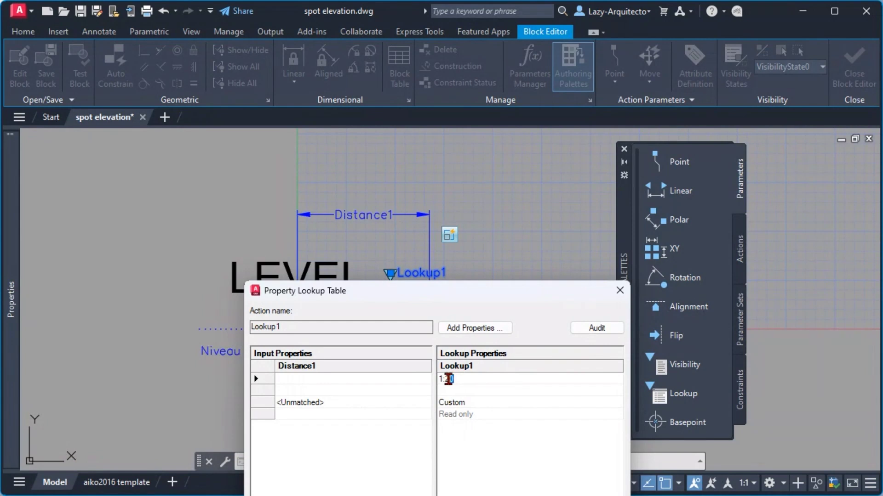
left_click_drag(455, 379, 444, 378)
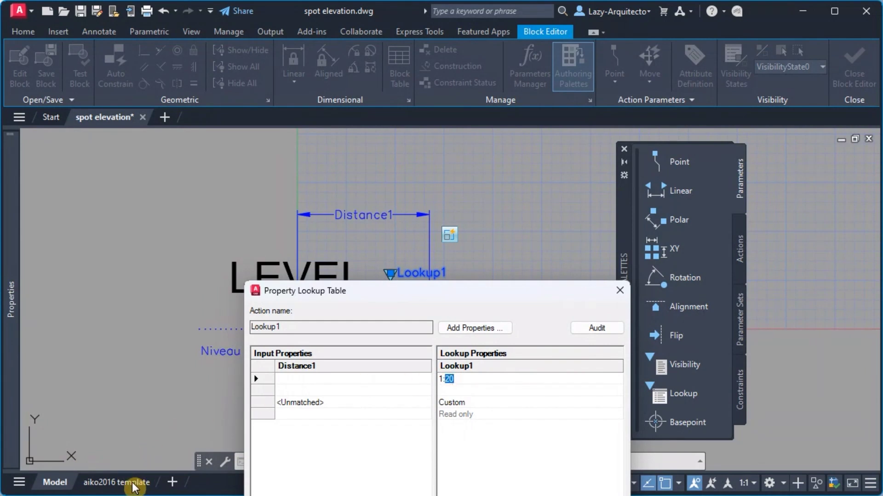
left_click(297, 380)
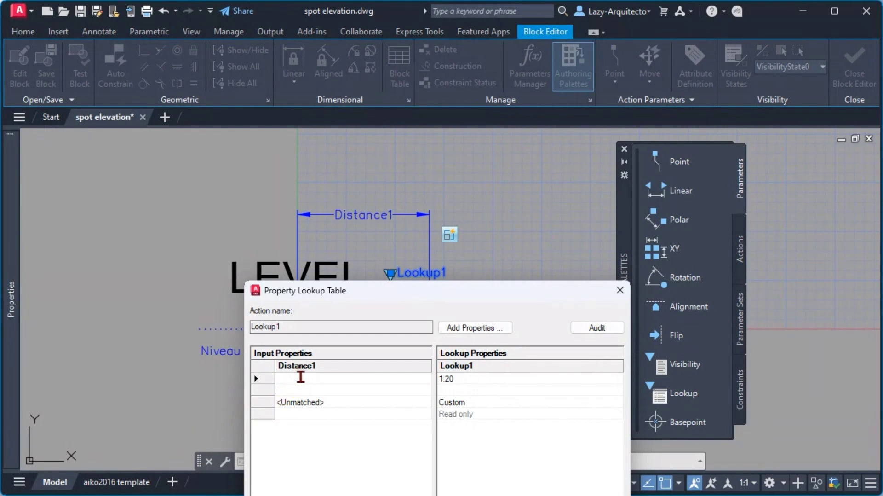
type("20")
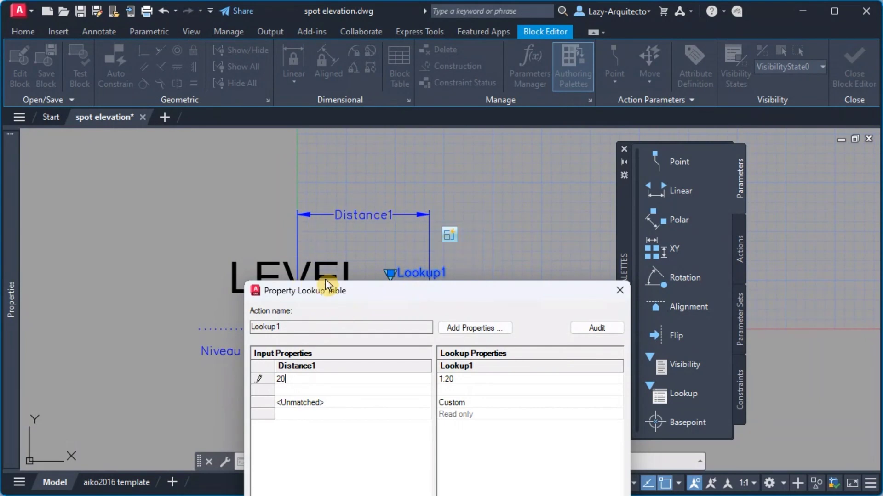
Commit the 20 row and add a second Lookup1 row mapping 50 to 1:50.
left_click(301, 389)
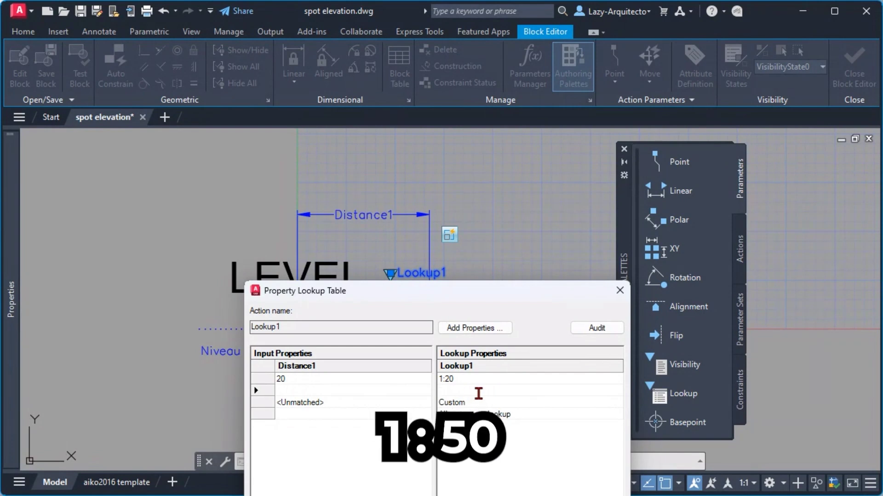
left_click(478, 392)
type("1:50")
left_click(309, 390)
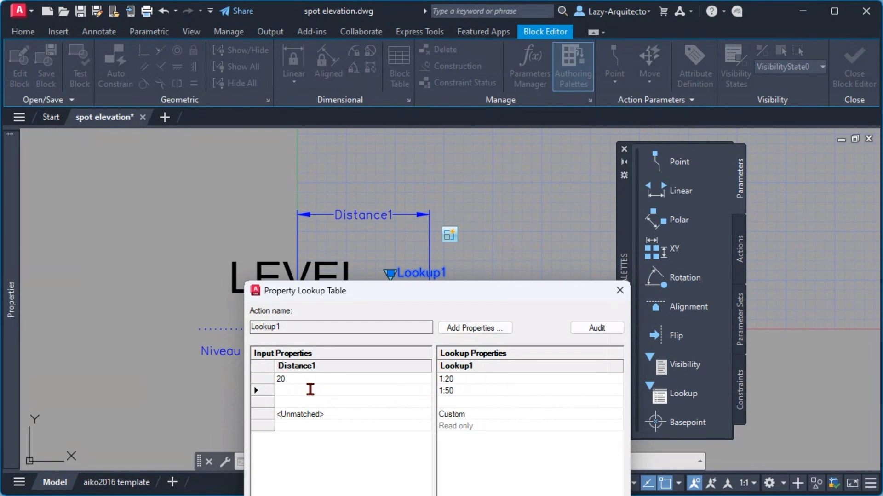
type("50")
left_click(338, 379)
Add a third row mapping 100 to 1:100 and accept the lookup table.
left_click(438, 403)
left_click(460, 403)
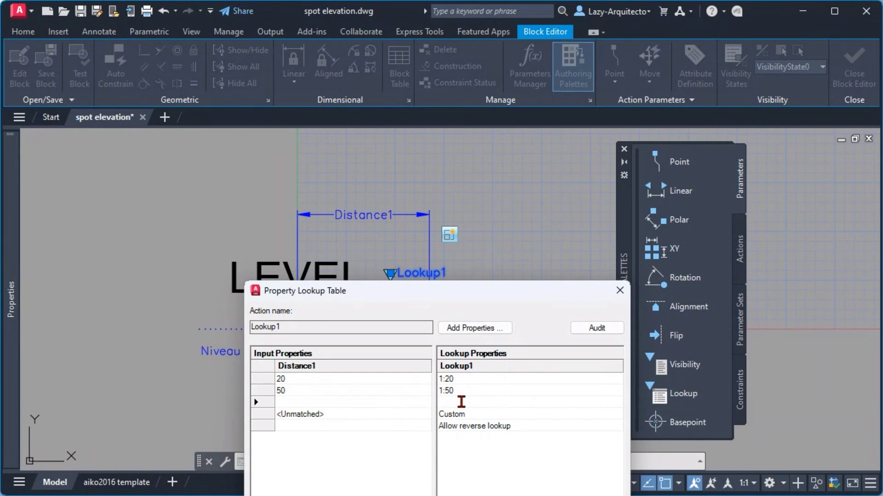
type("1:100")
left_click(396, 401)
type("10")
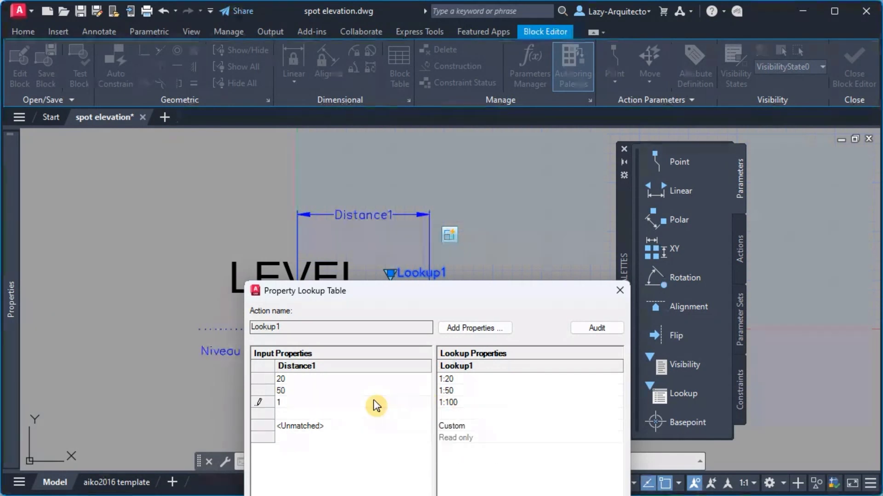
type("0")
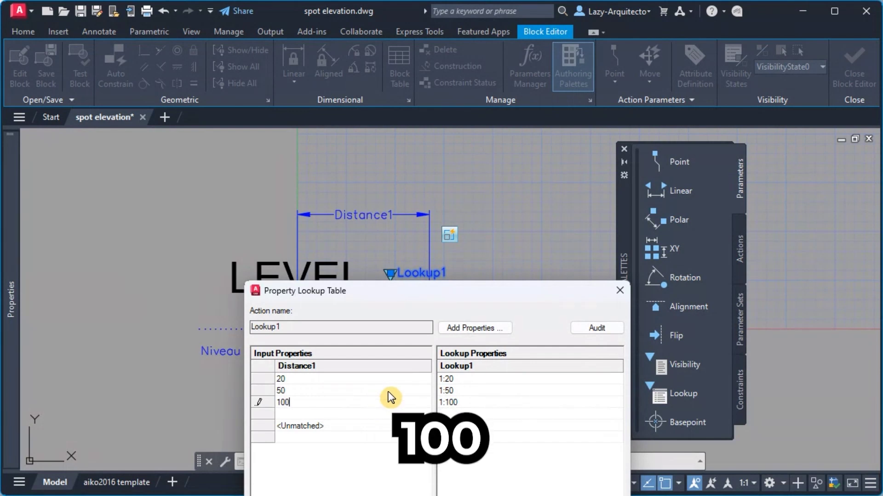
left_click(387, 382)
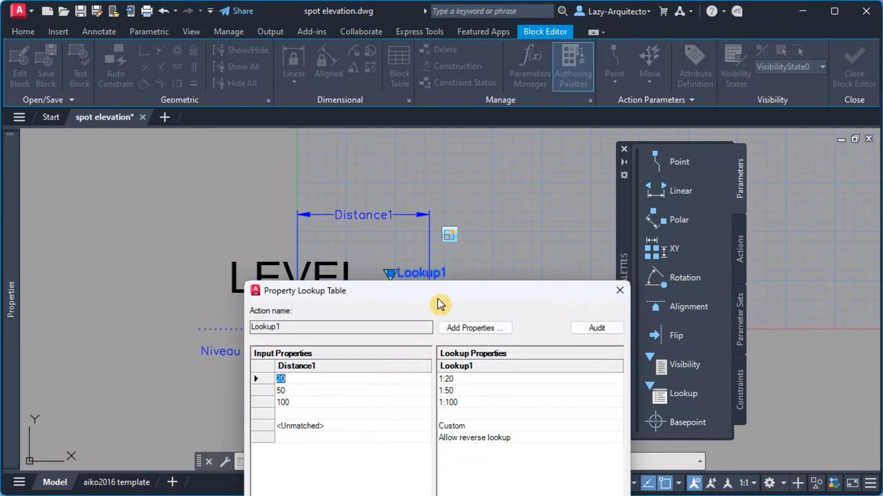
left_click_drag(443, 288, 427, 216)
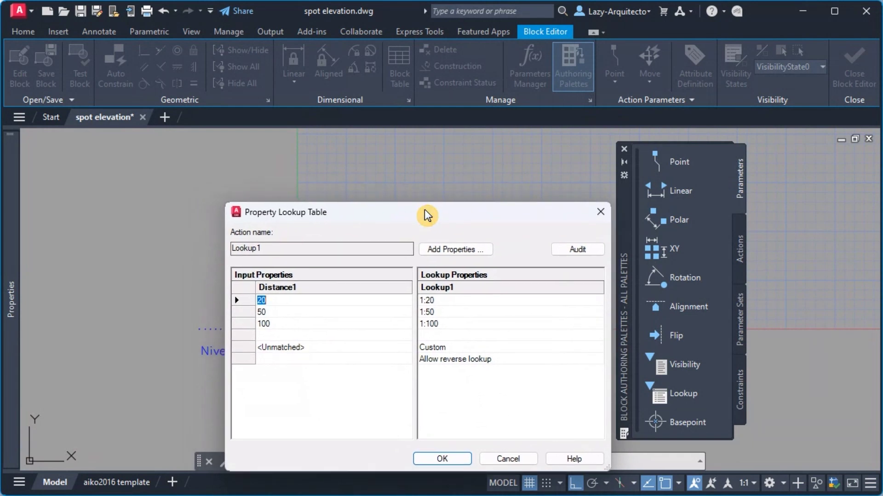
left_click(442, 459)
Test the block in a Test Block window and set its lookup to 1:20.
left_click(78, 64)
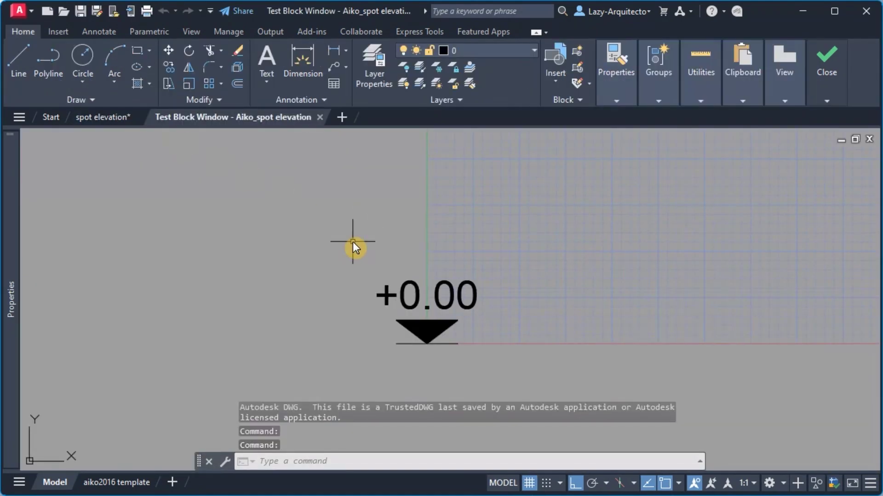
left_click(416, 280)
middle_click_drag(418, 277, 373, 269)
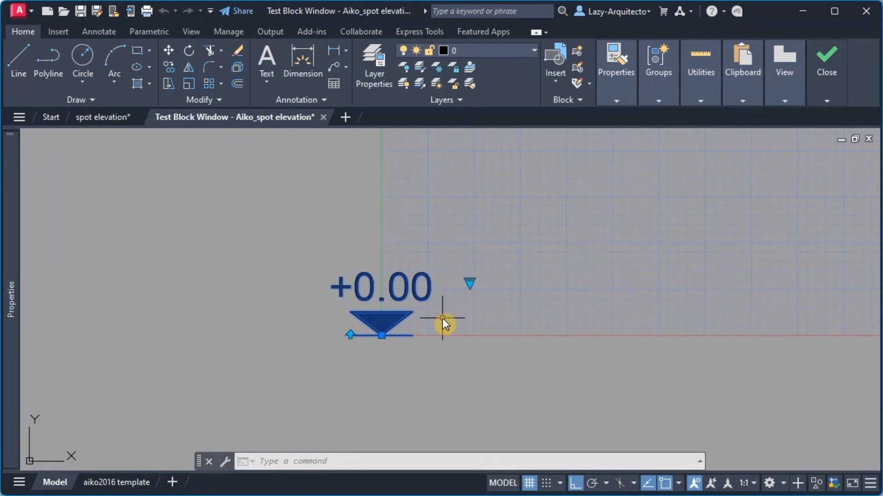
left_click(469, 283)
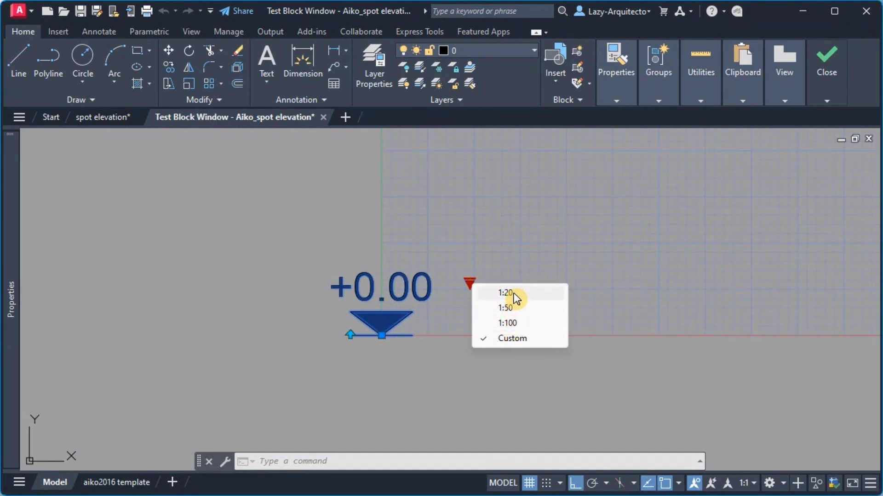
left_click(514, 294)
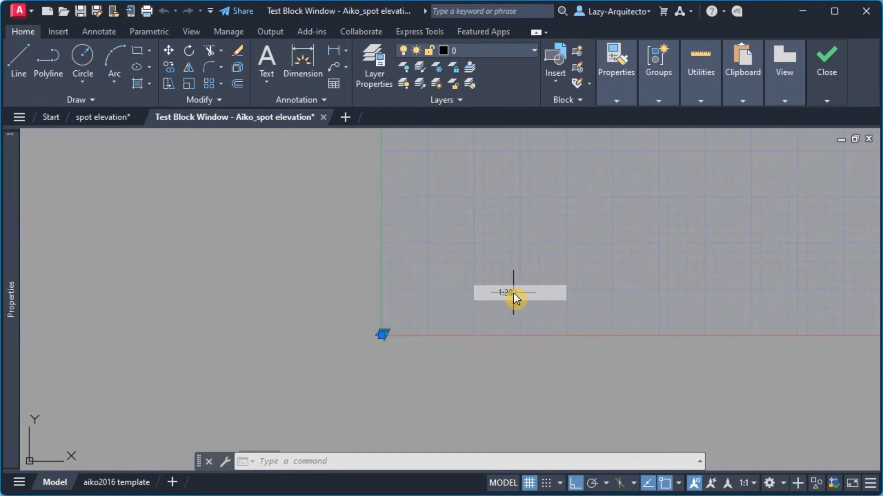
Switch the test block's scale to 1:50, then to 1:100.
scroll(381, 342, "up", 2)
scroll(392, 324, "up", 8)
scroll(401, 296, "down", 1)
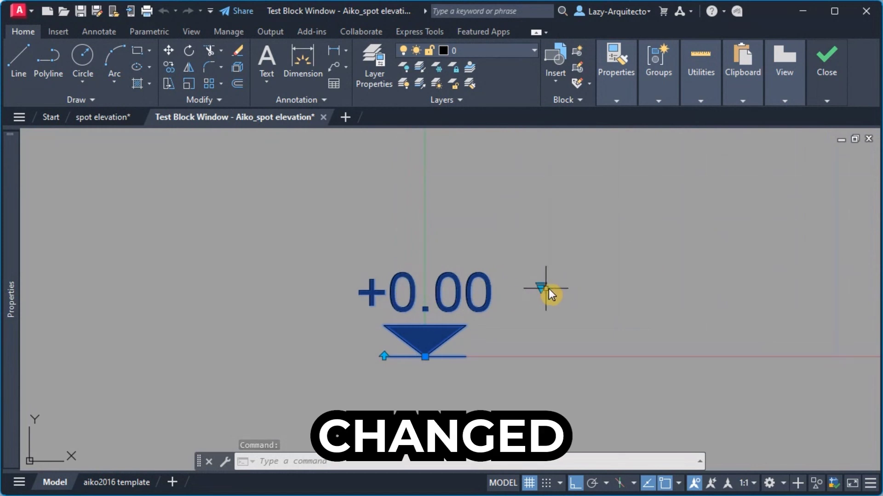
left_click(541, 287)
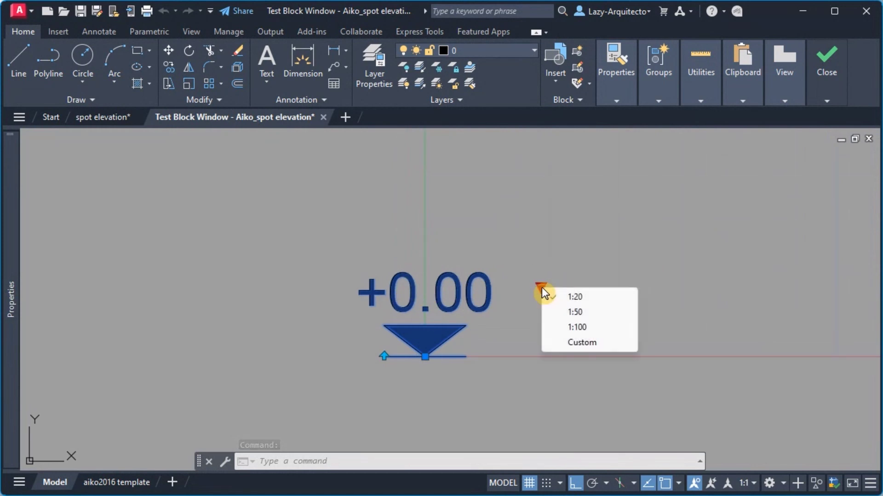
left_click(565, 312)
scroll(360, 354, "down", 4)
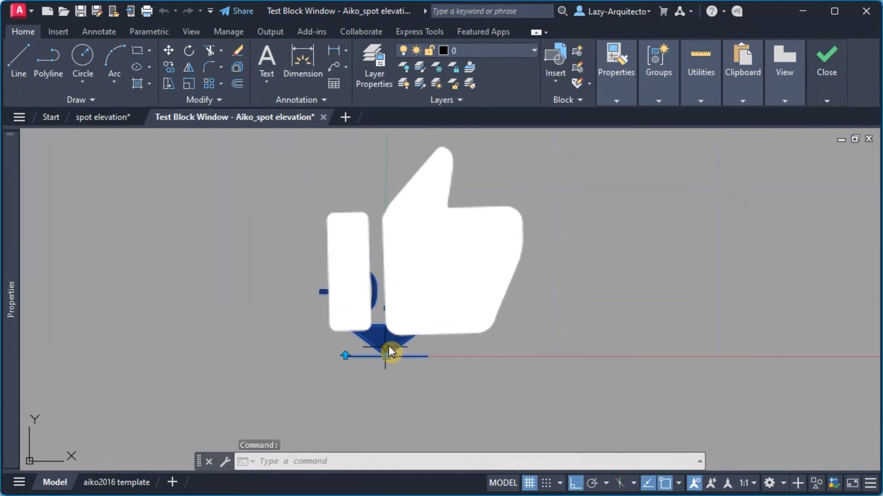
left_click(502, 287)
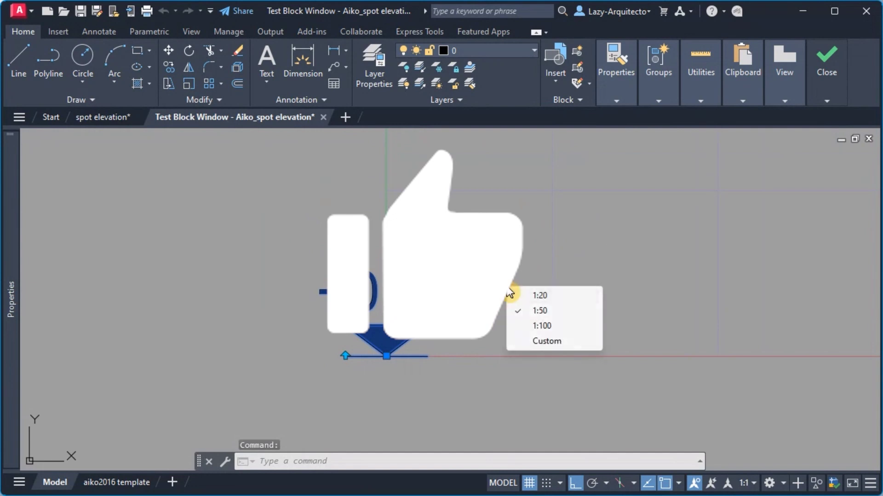
left_click(537, 327)
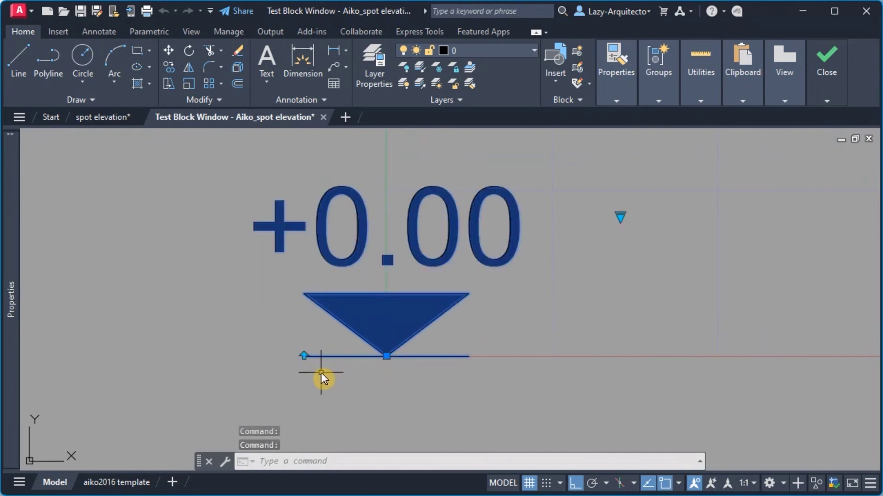
left_click(304, 355)
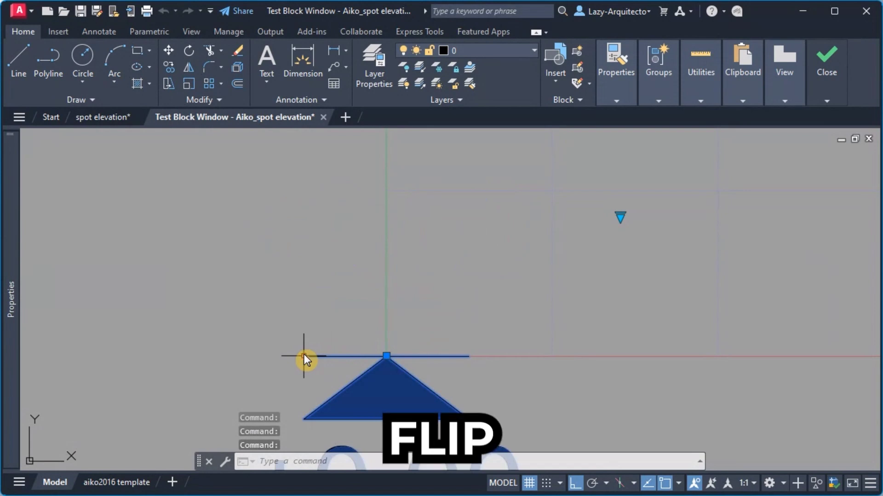
scroll(413, 313, "down", 3)
left_click(361, 337)
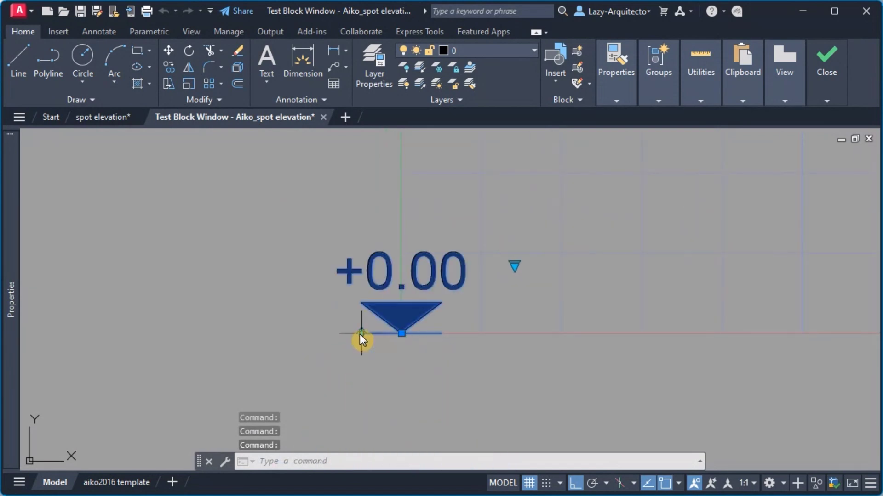
left_click(361, 335)
left_click(514, 265)
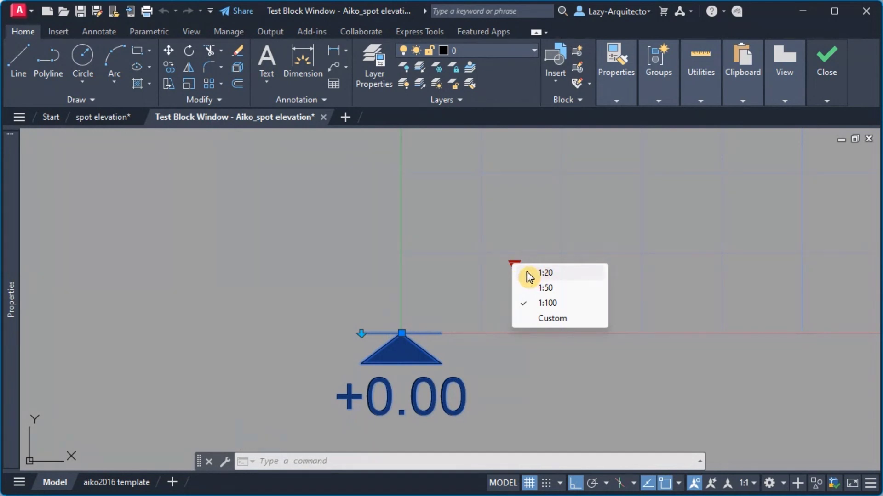
left_click(545, 316)
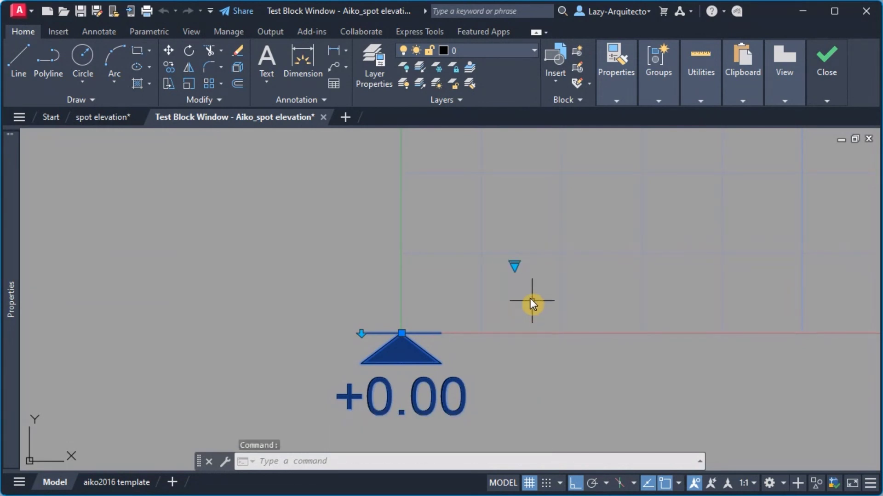
left_click(516, 265)
left_click(552, 320)
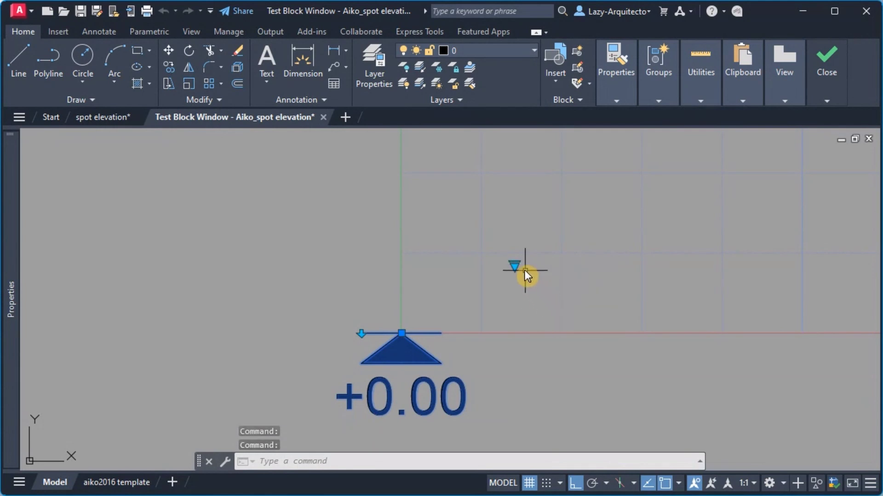
left_click(514, 265)
left_click(466, 291)
left_click(486, 274)
scroll(490, 266, "down", 1)
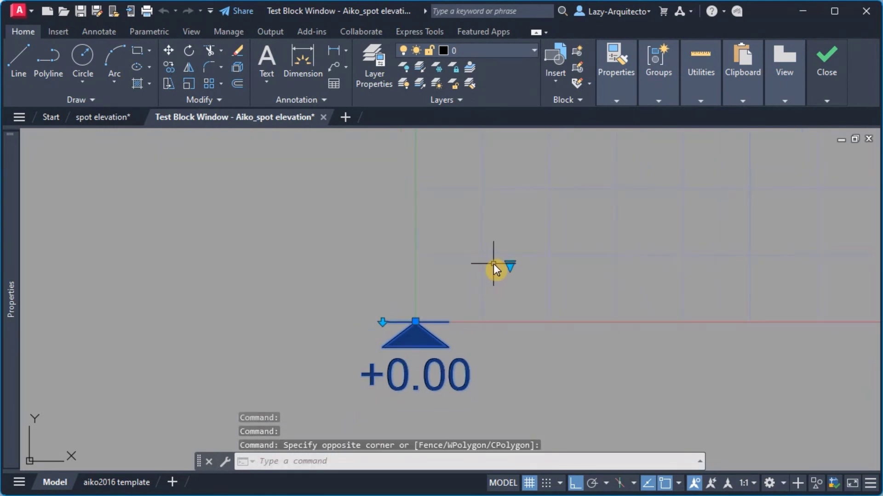
left_click(509, 265)
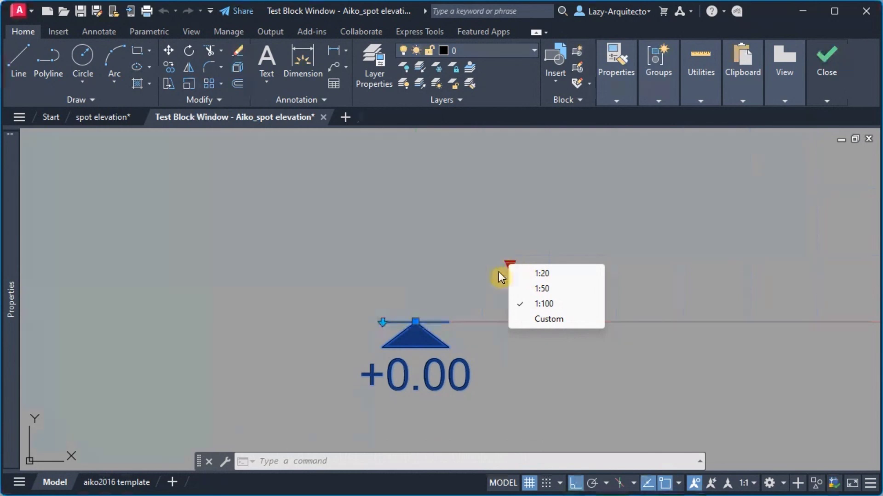
left_click(456, 291)
left_click(450, 275)
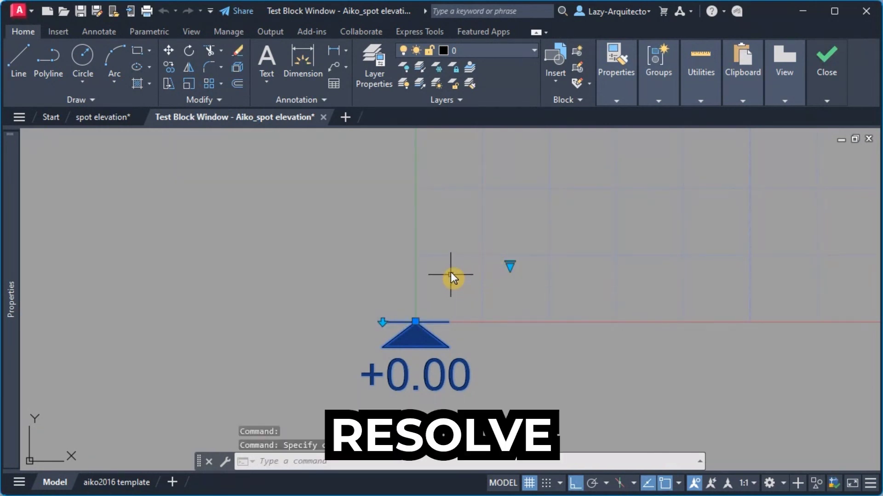
scroll(437, 269, "down", 3)
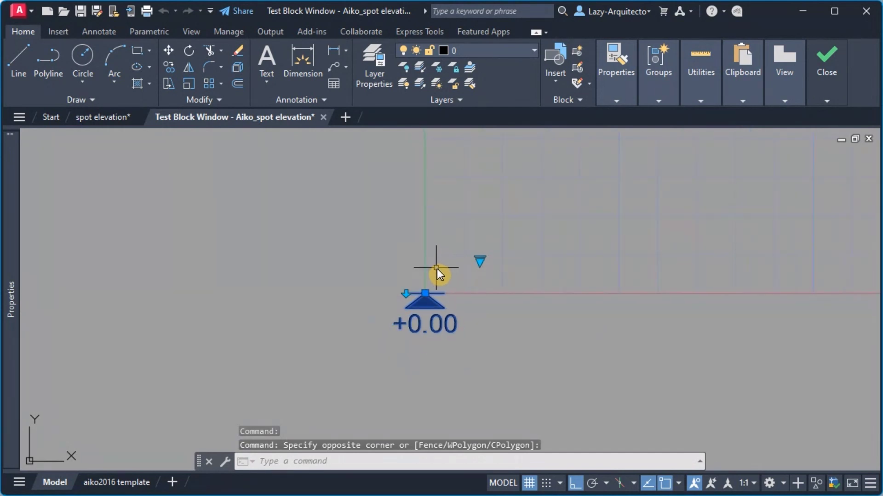
mouse_move(825, 67)
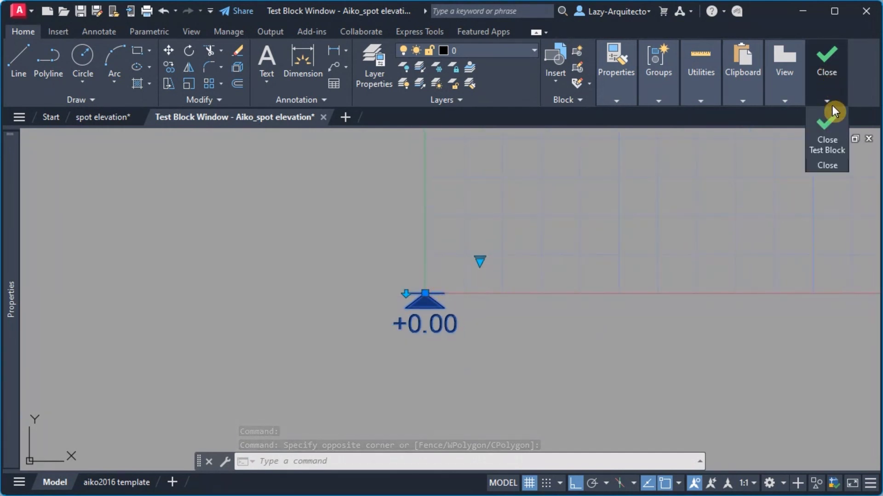
Close the test window and display Lookup1's property lookup table from its context menu.
left_click(831, 134)
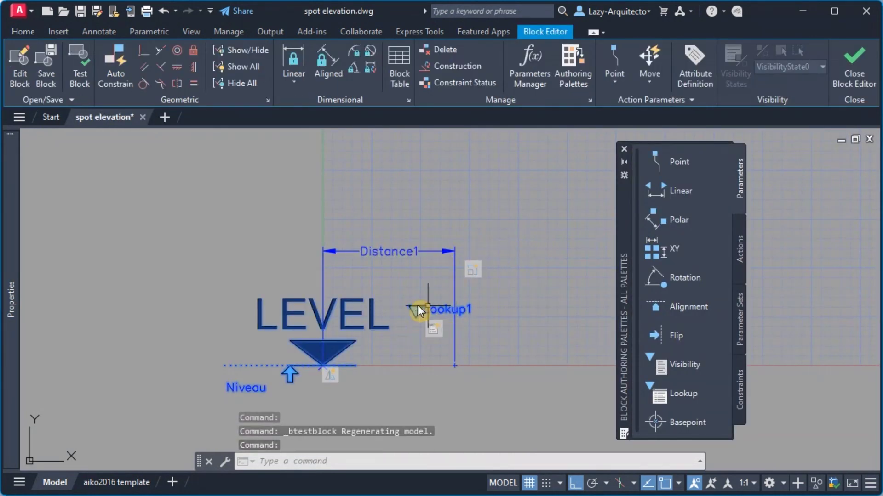
right_click(435, 329)
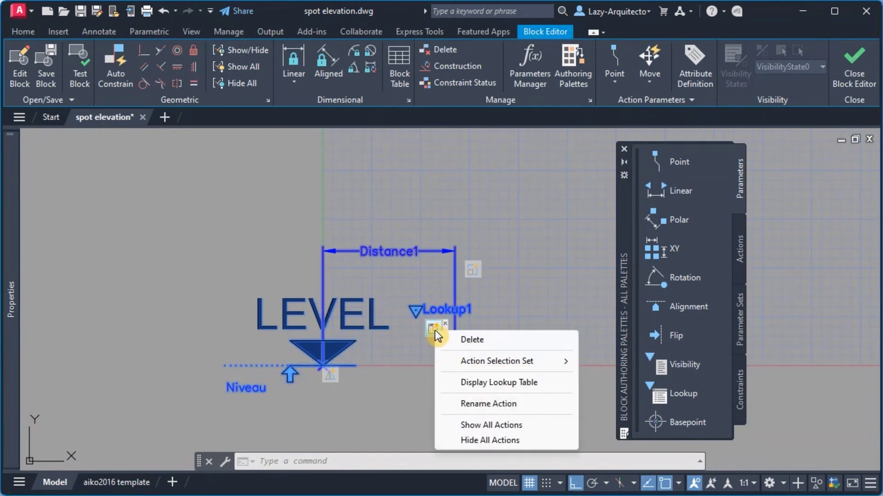
left_click(477, 382)
Reposition the Lookup1 table, review its rows and reverse-lookup setting, and close it unchanged.
mouse_move(410, 206)
left_mouse_down()
mouse_move(412, 346)
mouse_move(402, 353)
left_mouse_up()
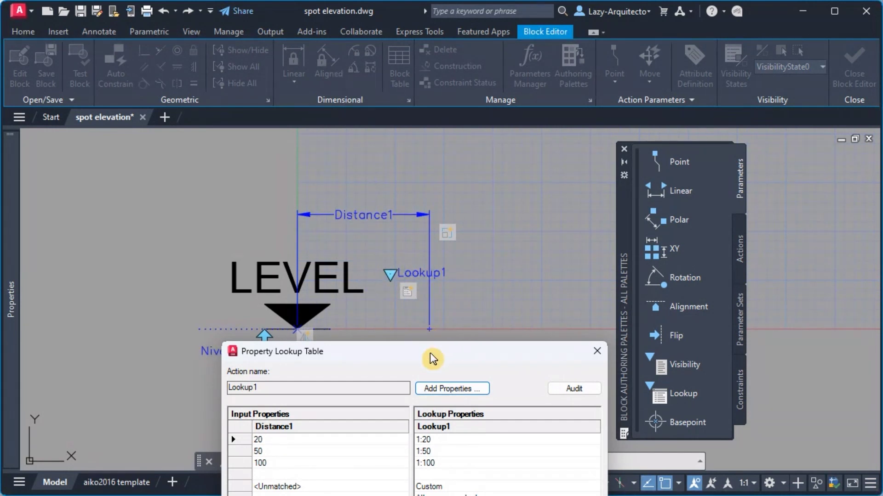
left_click_drag(431, 352, 459, 202)
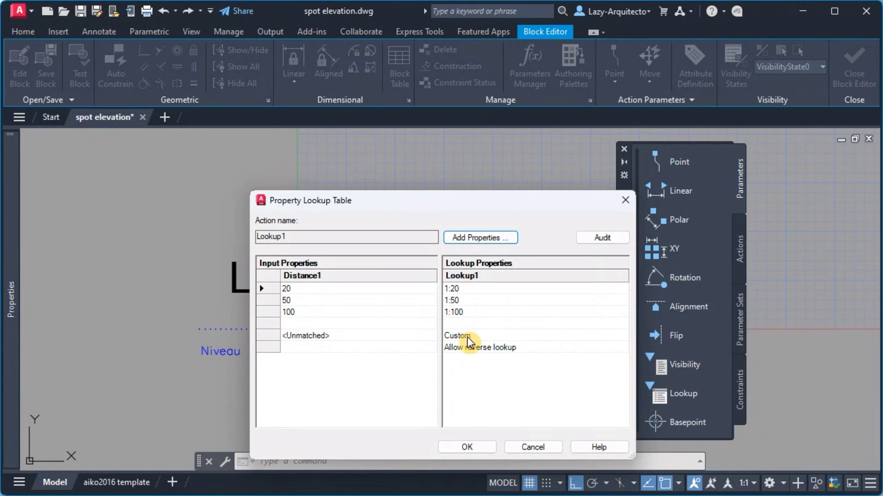
mouse_move(467, 338)
left_click(526, 446)
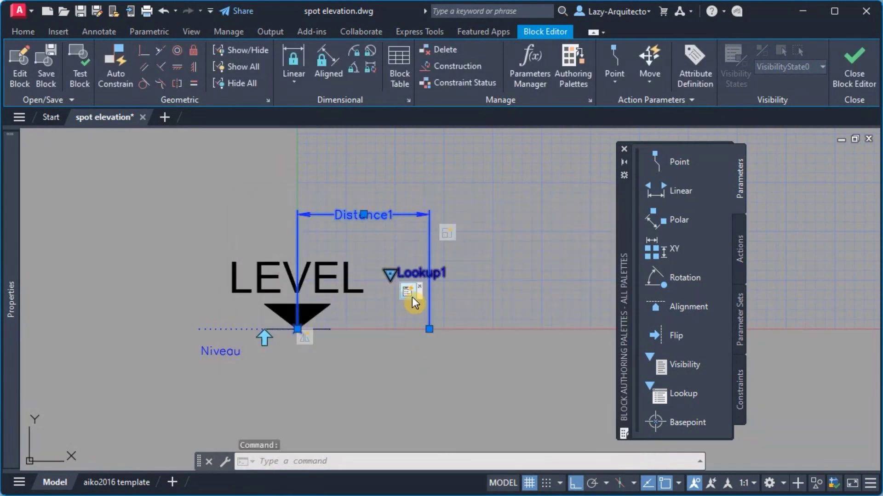
Stretch Distance1's end grip to 20 units from its base point using the From snap.
left_click(428, 329)
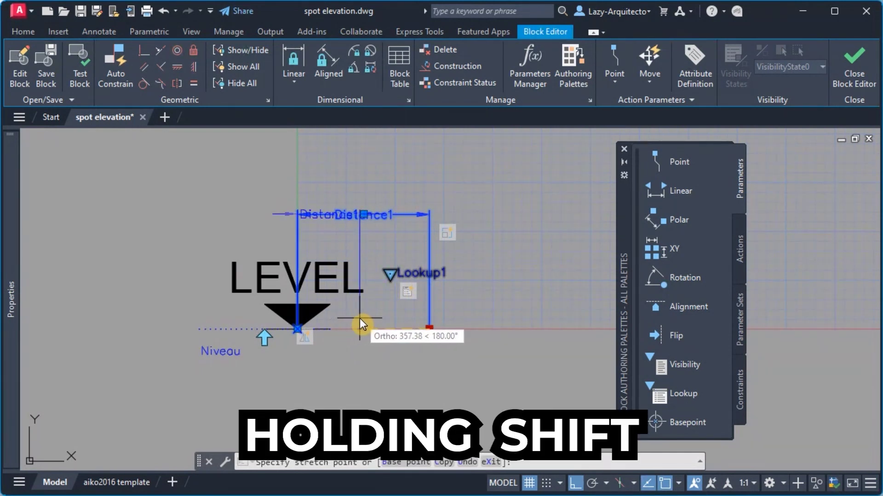
key("shift")
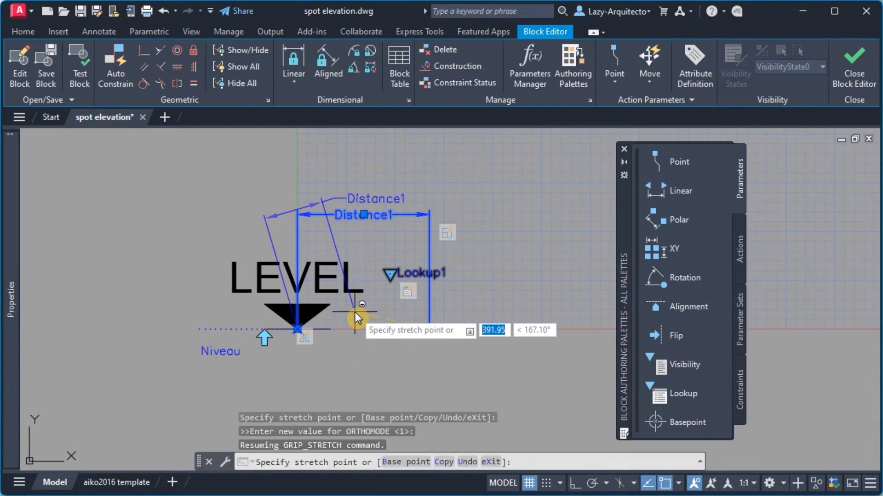
right_click(354, 314, "shift")
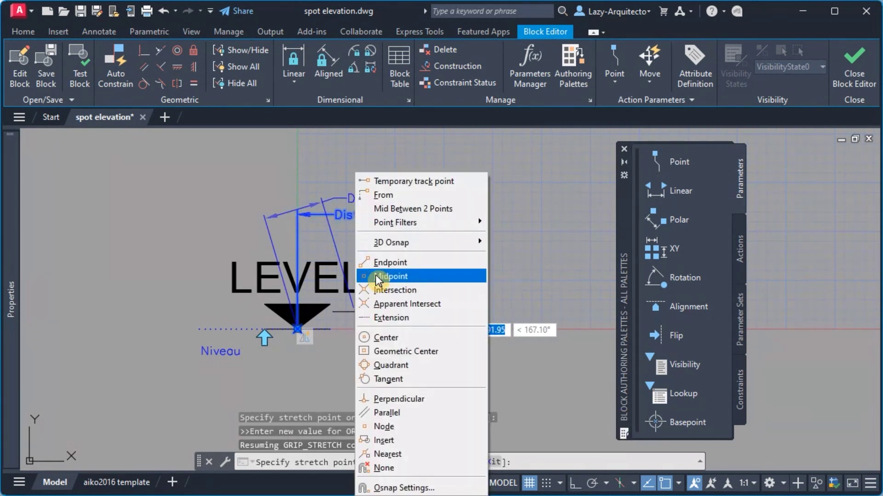
left_click(398, 197)
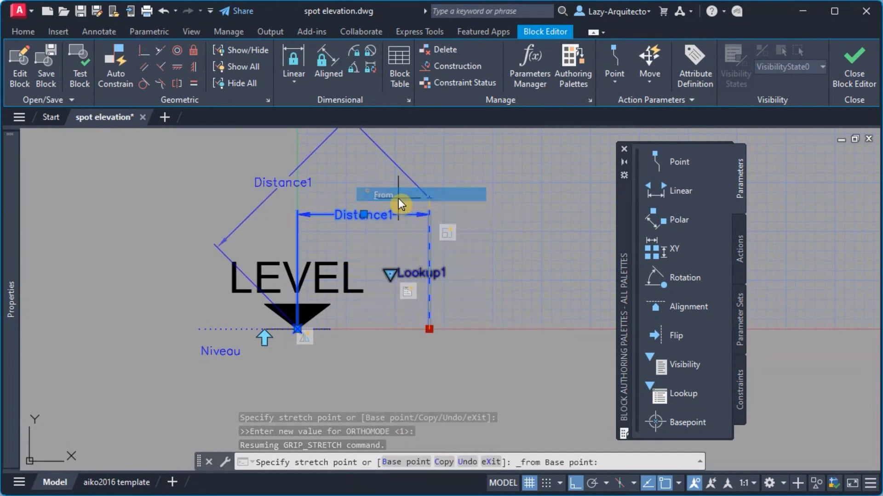
left_click(299, 327)
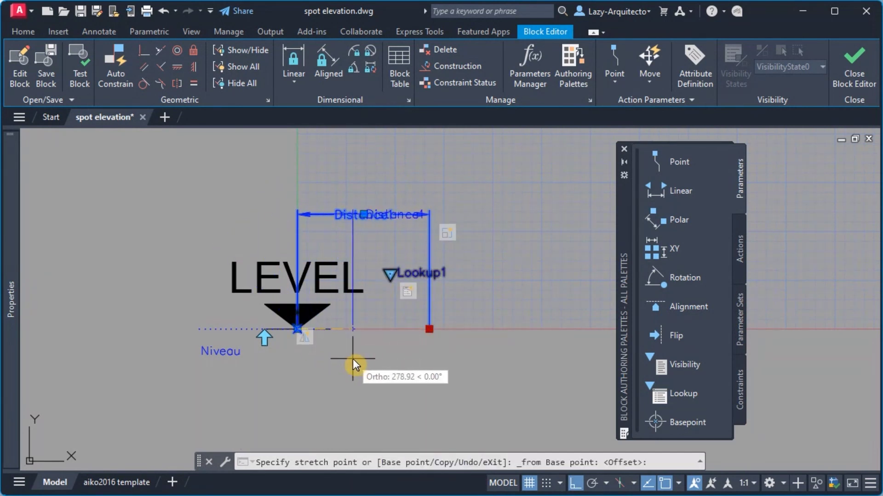
type("20")
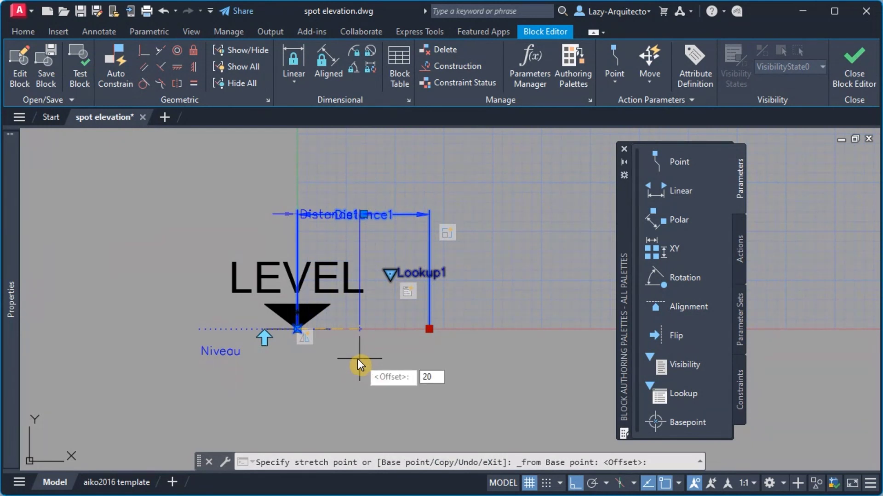
key("Escape")
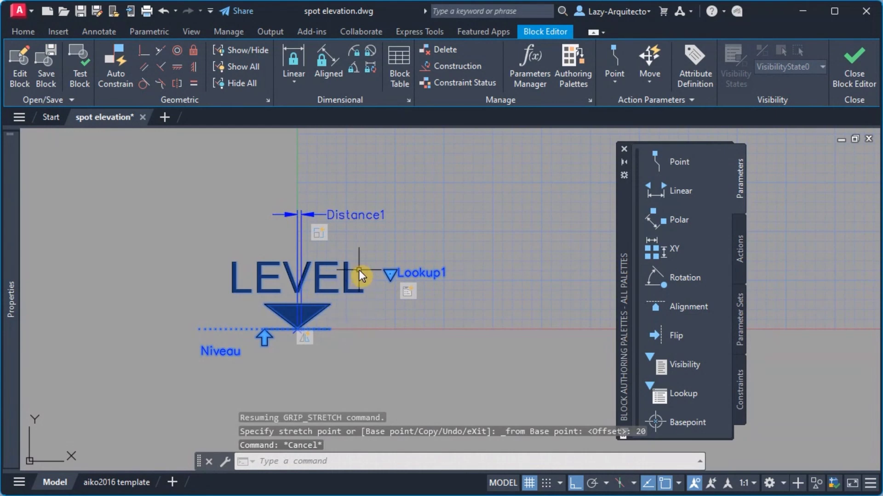
left_click(80, 76)
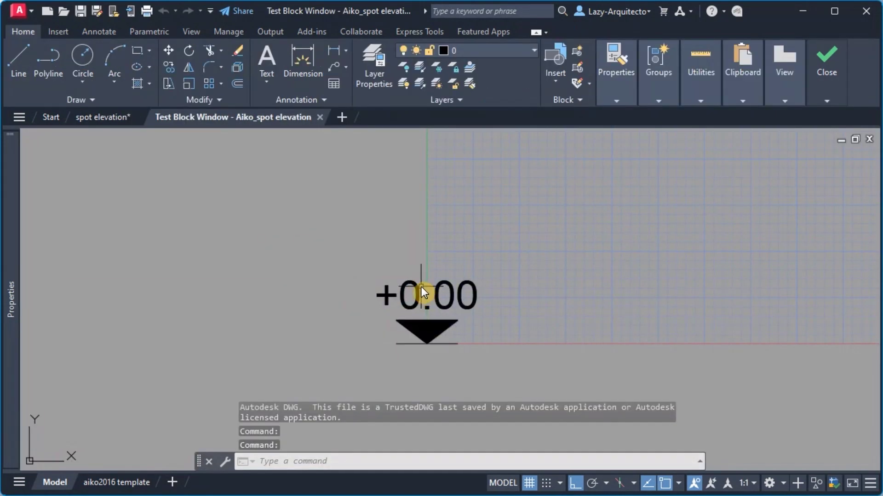
Select the test spot-elevation block and switch its lookup scale to 1:50.
left_click(395, 292)
left_click(368, 303)
left_click(500, 294)
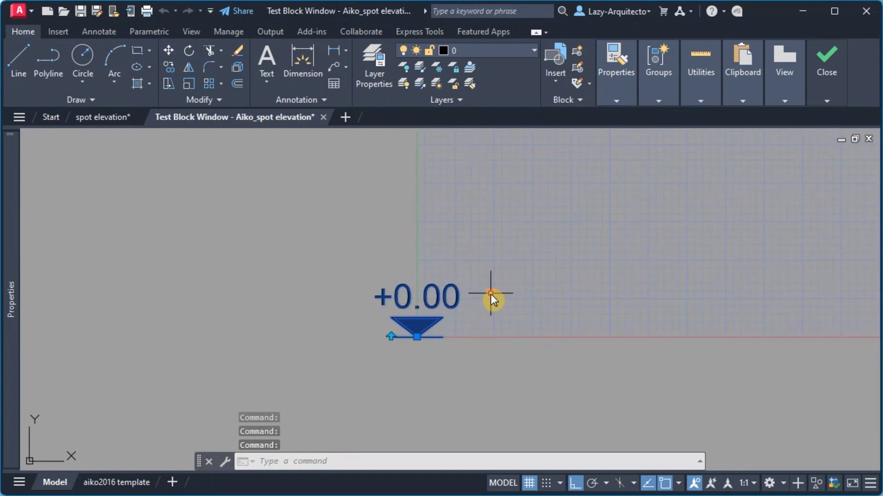
left_click(490, 293)
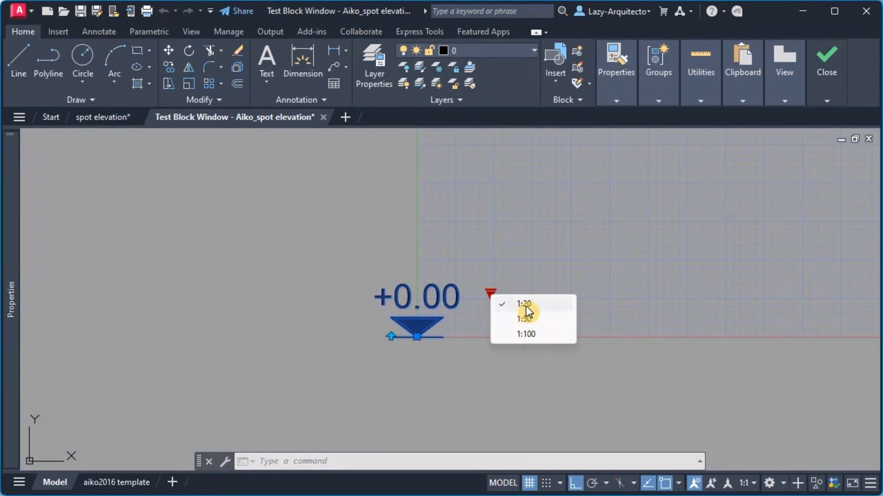
left_click(512, 278)
left_click(503, 260)
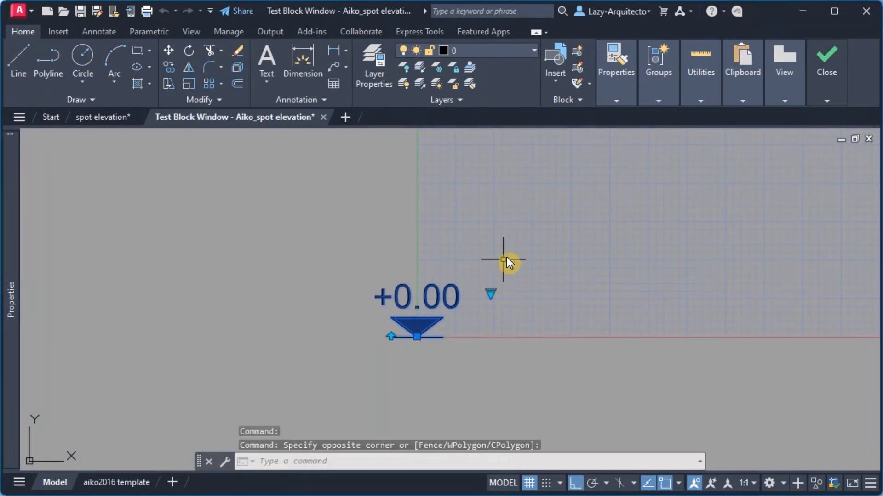
left_click(490, 294)
left_click(509, 316)
Change the block to 1:100 and flip the marker down and back.
scroll(399, 354, "down", 2)
left_click(516, 281)
left_click(539, 321)
scroll(458, 336, "down", 2)
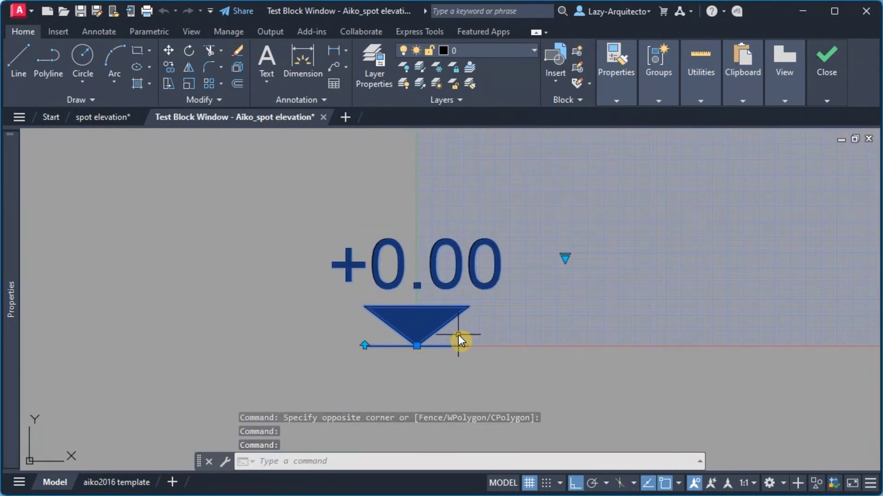
left_click(362, 344)
left_click(367, 349)
scroll(368, 349, "down", 1)
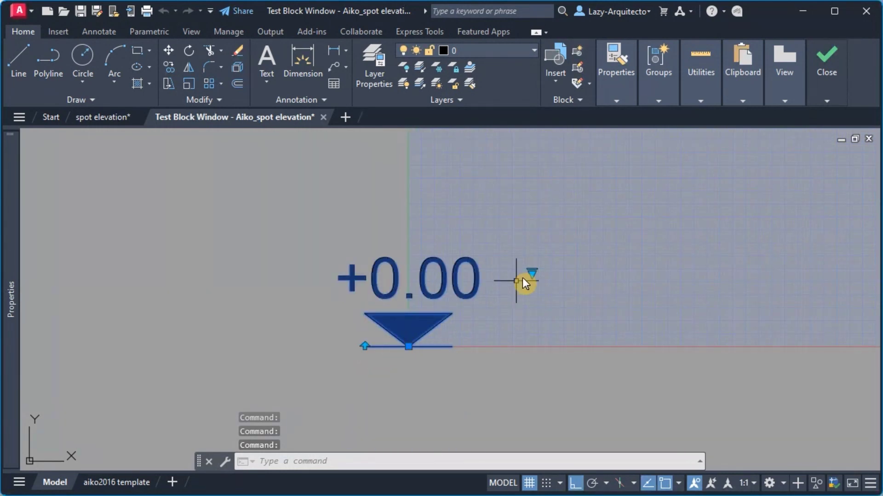